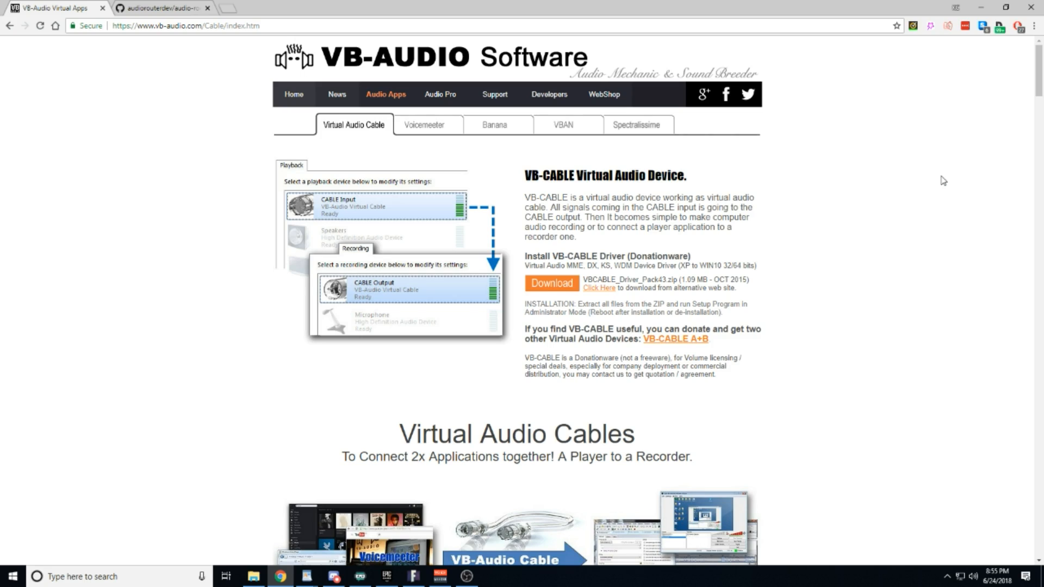
Step: Download the VB-CABLE driver pack zip and open the downloaded archive, dismissing the WinRAR licence notice
click(552, 283)
click(64, 551)
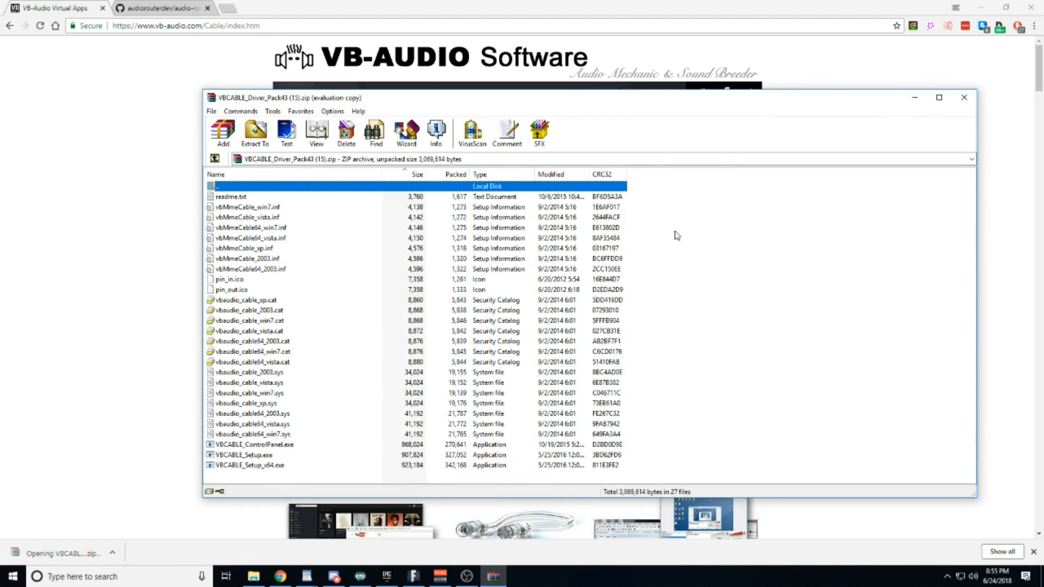
click(673, 256)
Step: Launch VBCABLE_Setup_x64.exe from the archive to view the driver installer, and close both the installer and the archive
click(229, 466)
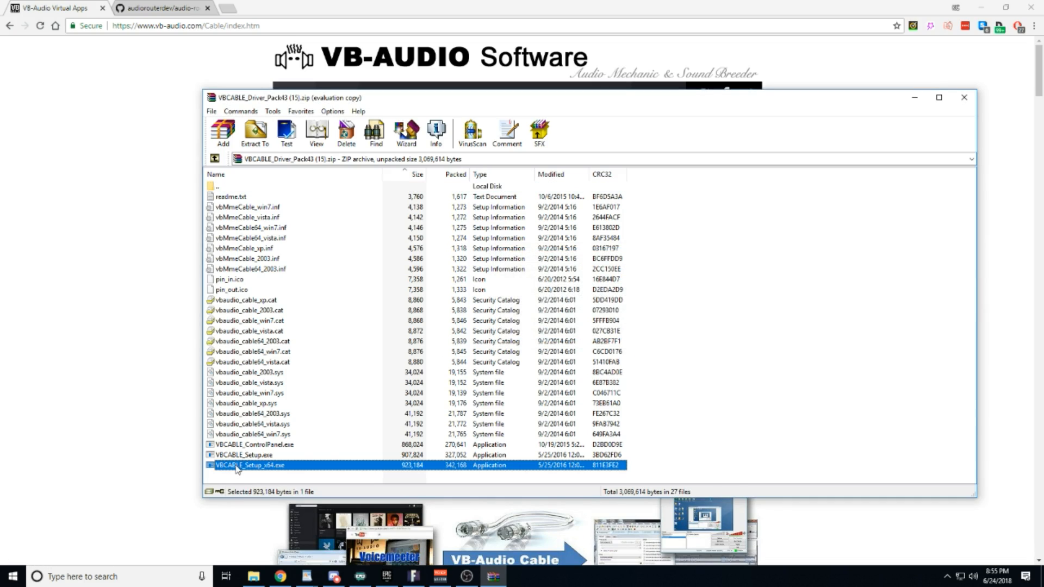
double_click(236, 467)
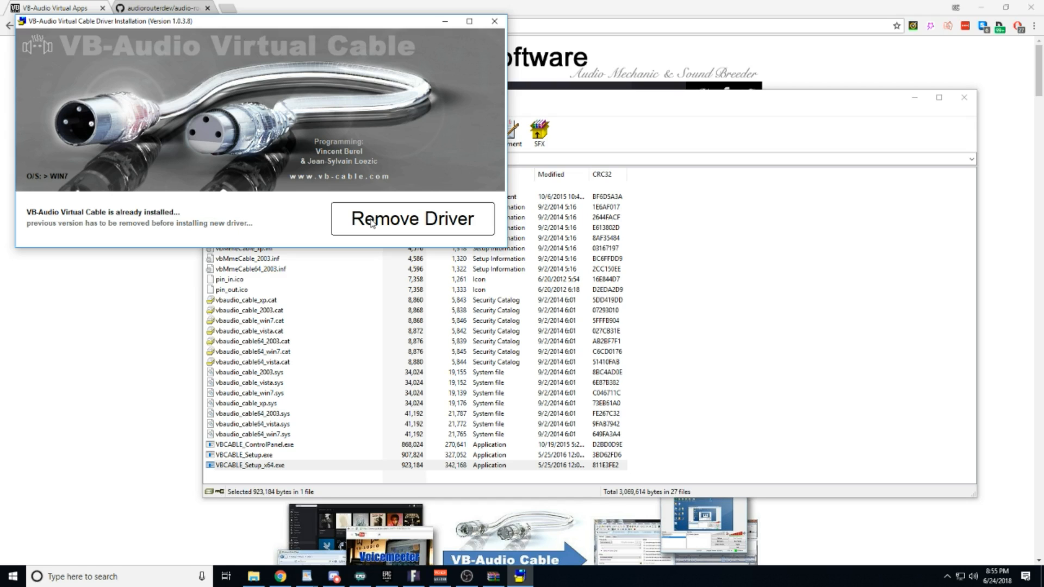
click(494, 20)
click(965, 98)
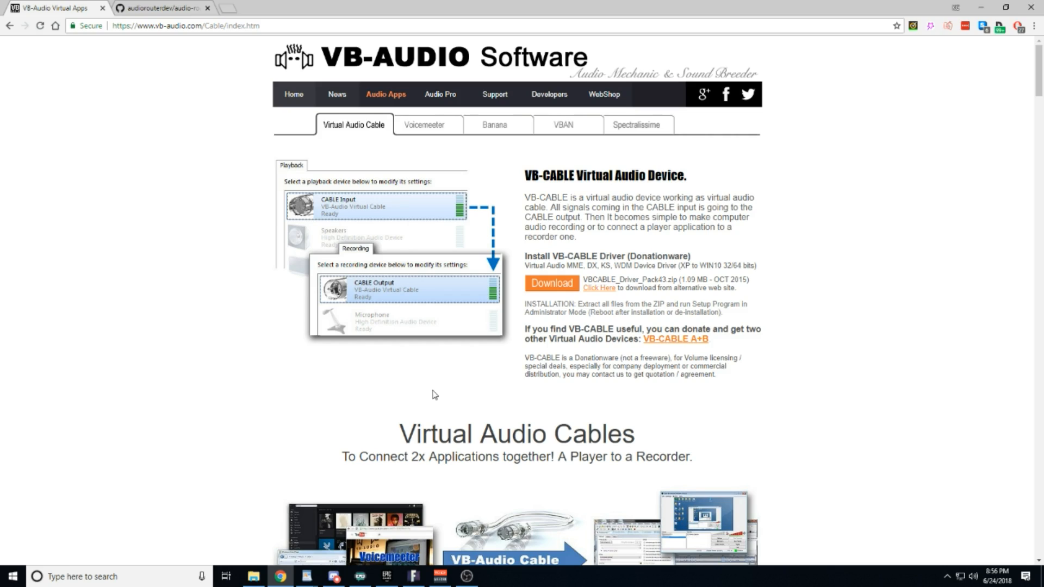
Step: Open the VB-CABLE A+B donation page in USD and select the 05 EUR / USD licence price
click(670, 341)
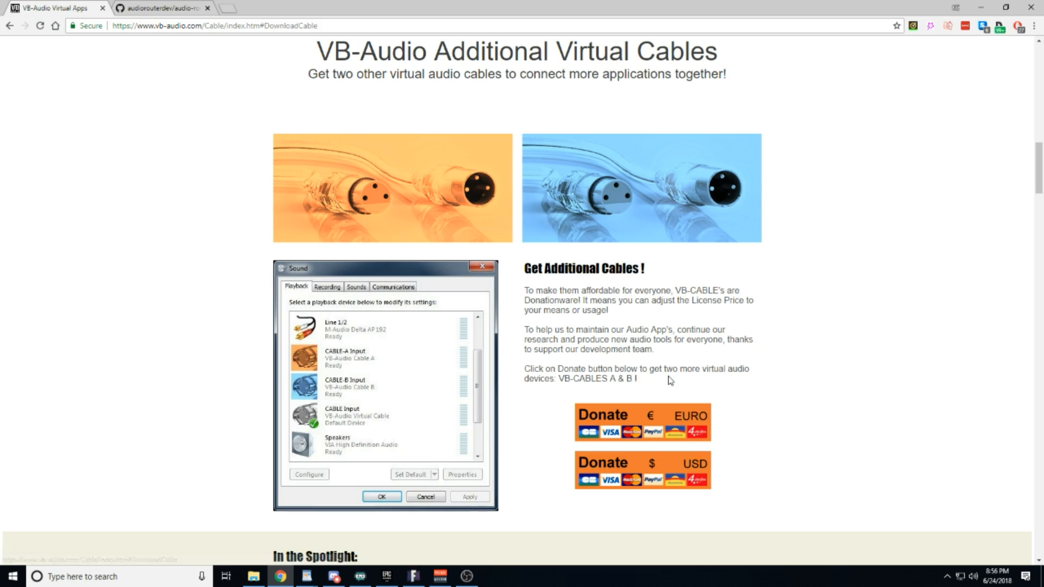
click(632, 478)
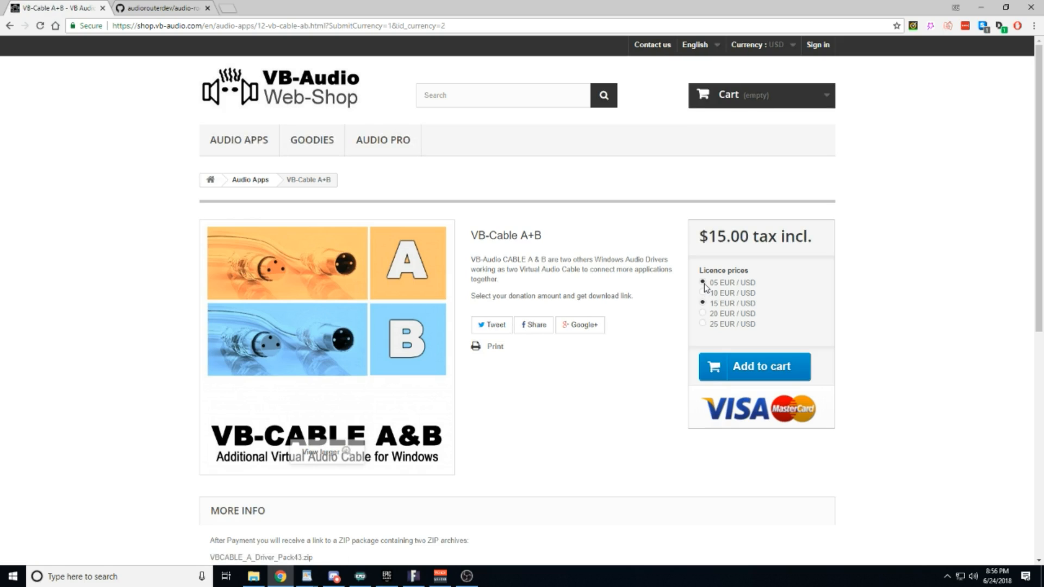
click(703, 283)
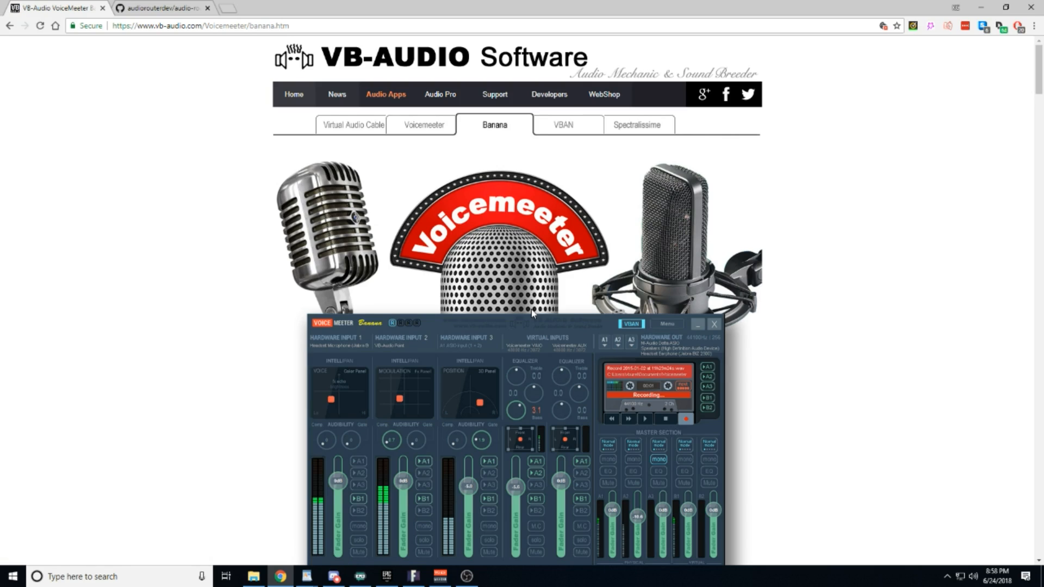
Step: Download the 64-bit Audio Router archive from its GitHub page and open it, dismissing the WinRAR licence notice
scroll(531, 321, down, 6)
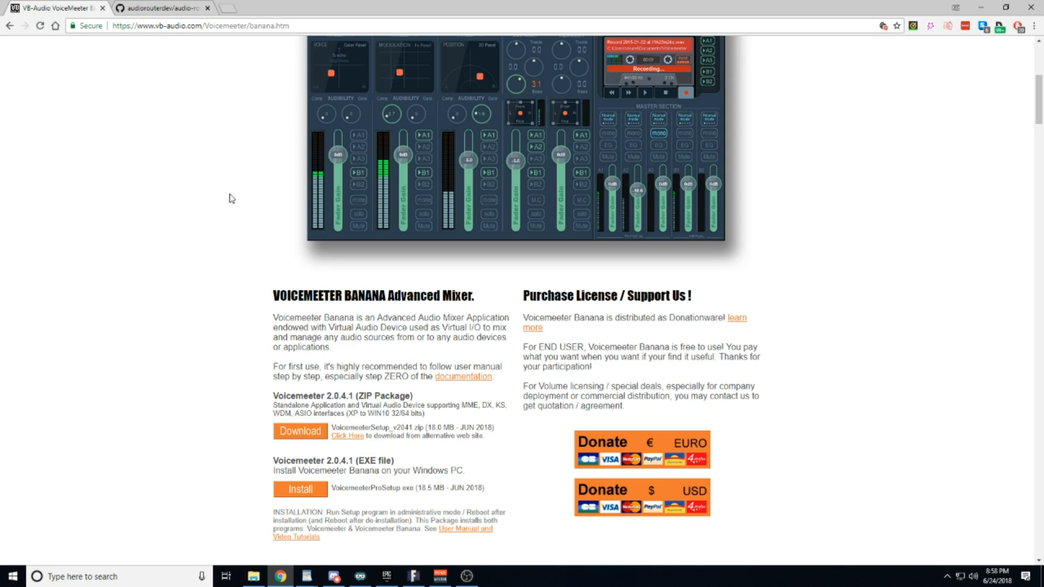
key(ctrl+Tab)
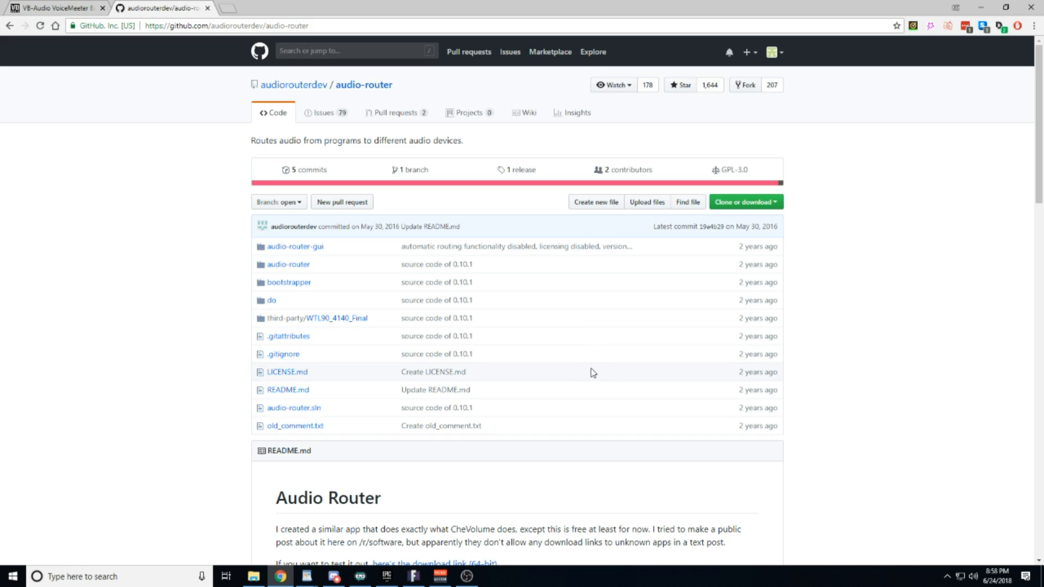
scroll(593, 373, down, 3)
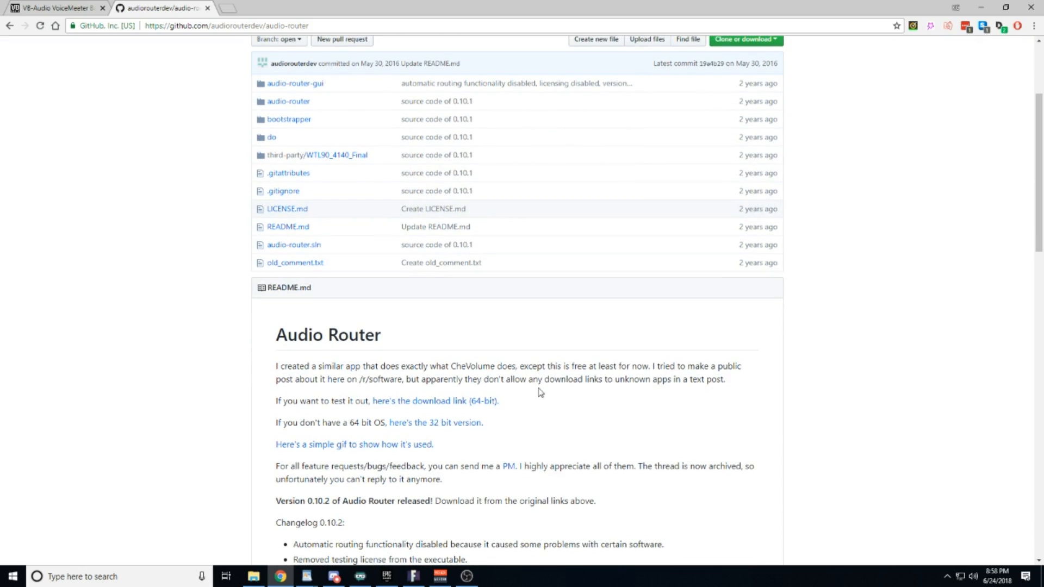
click(444, 401)
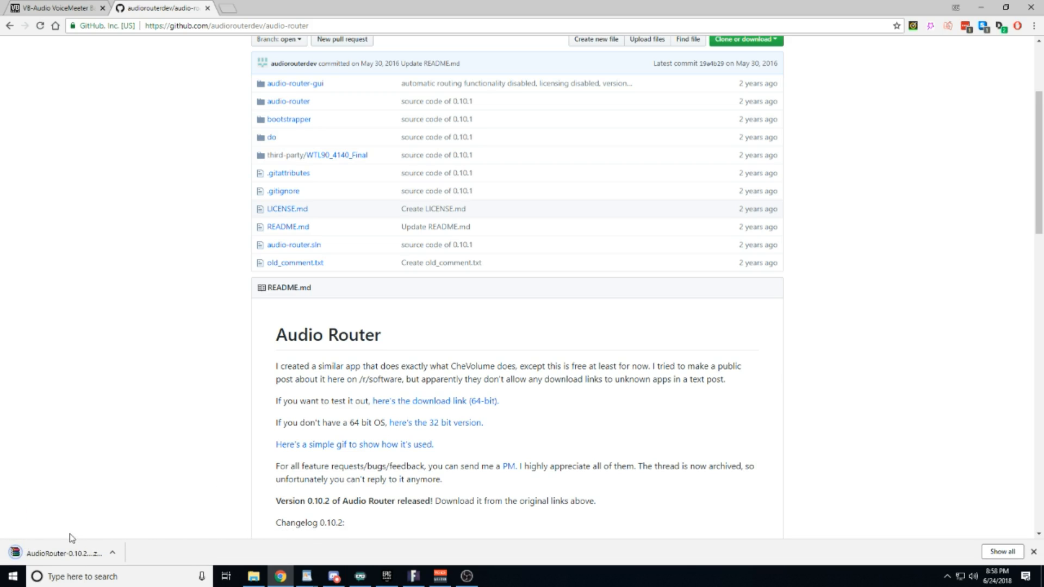
click(70, 553)
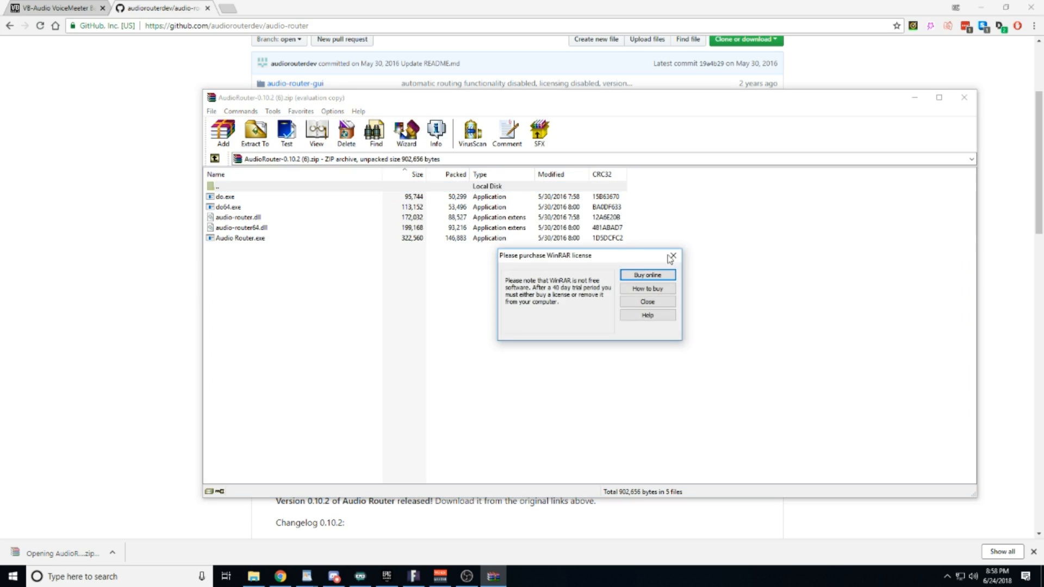
click(674, 256)
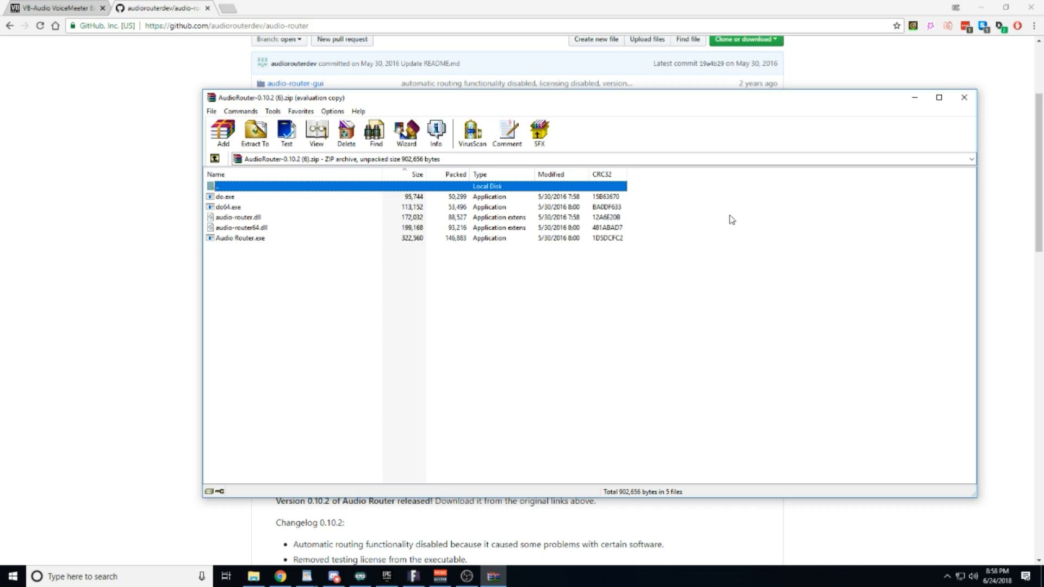
Step: Close the Audio Router archive and minimize the browser and OBS windows
click(965, 98)
click(980, 6)
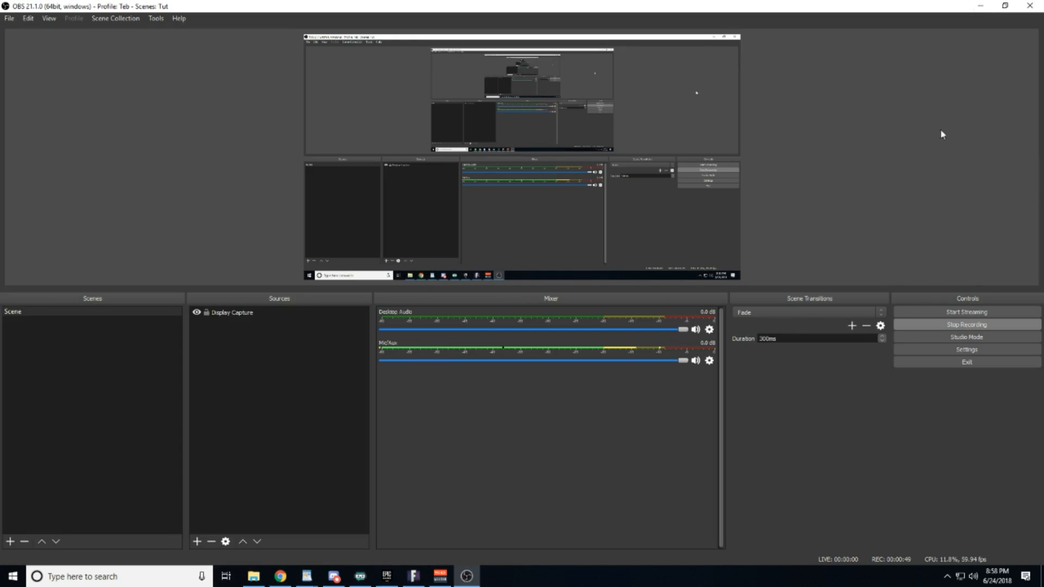
click(979, 7)
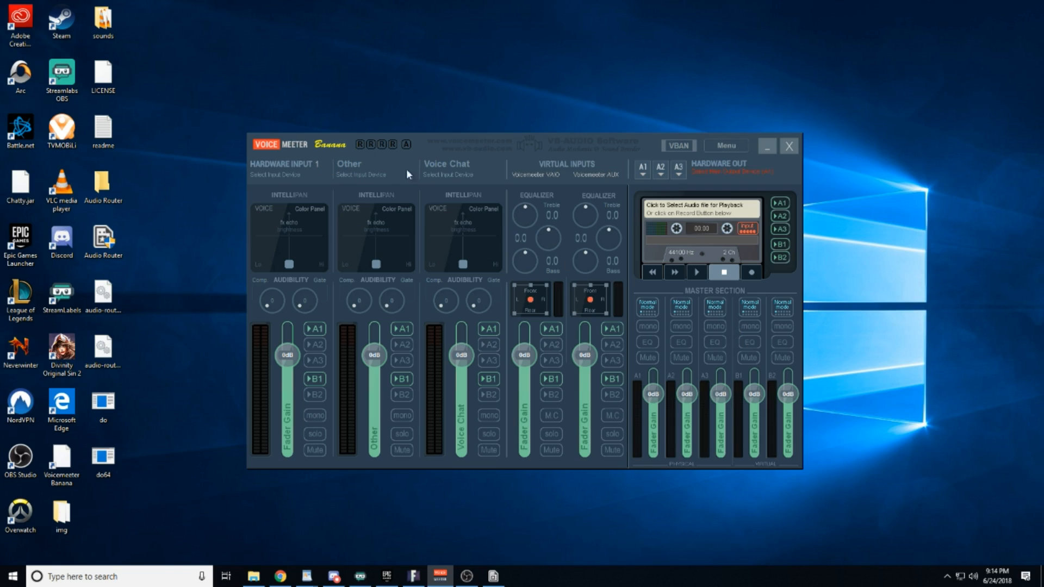
Step: Label the second hardware input strip "Other" and the third one "Voice Chat"
double_click(348, 166)
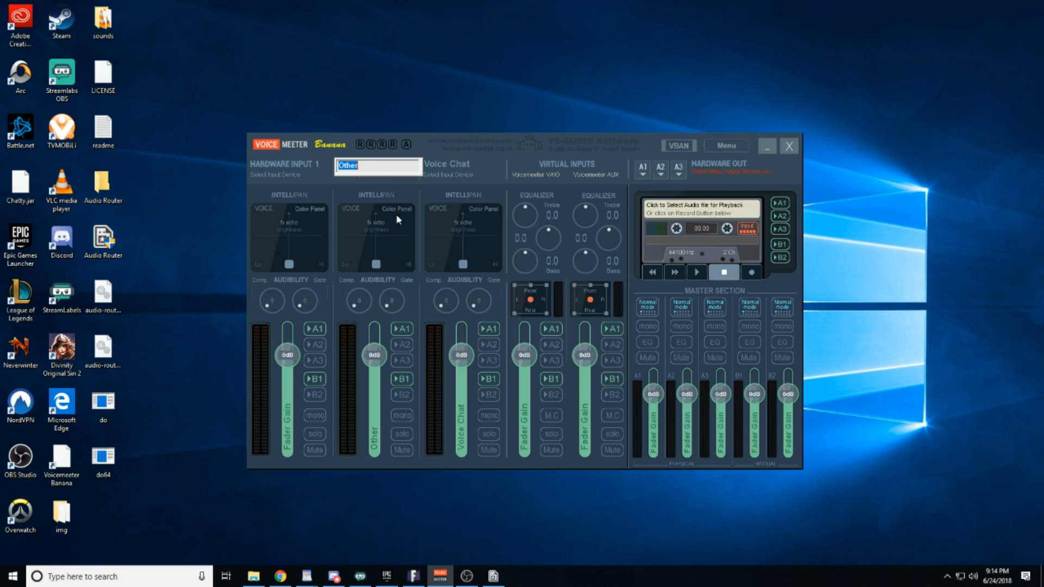
key(Return)
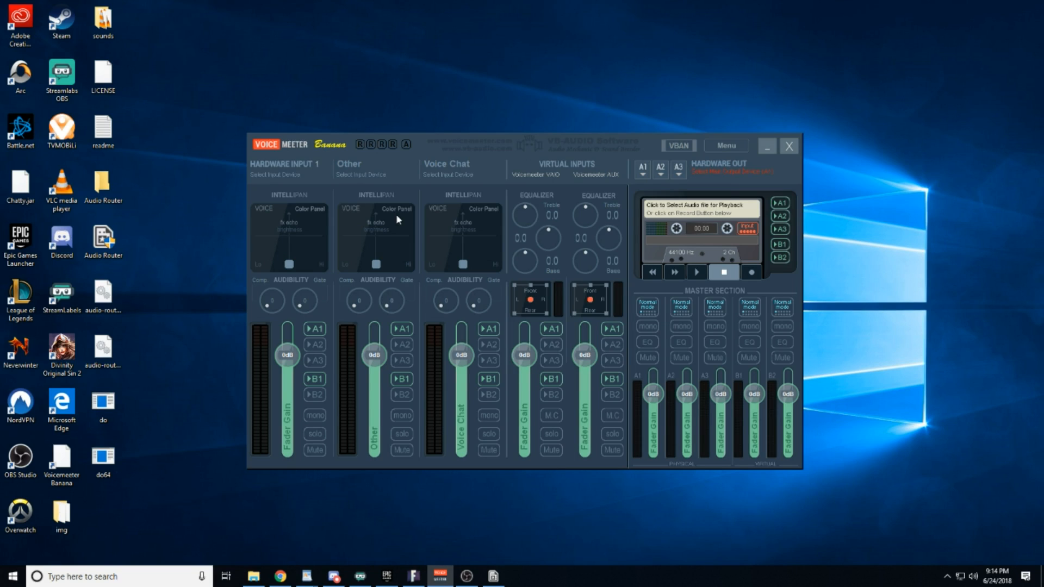
double_click(437, 166)
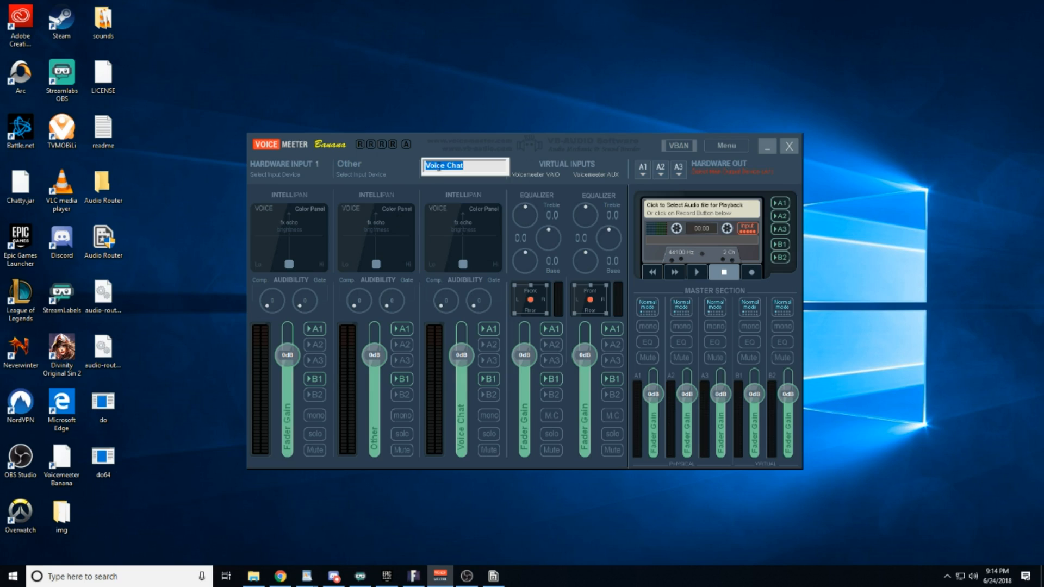
key(Return)
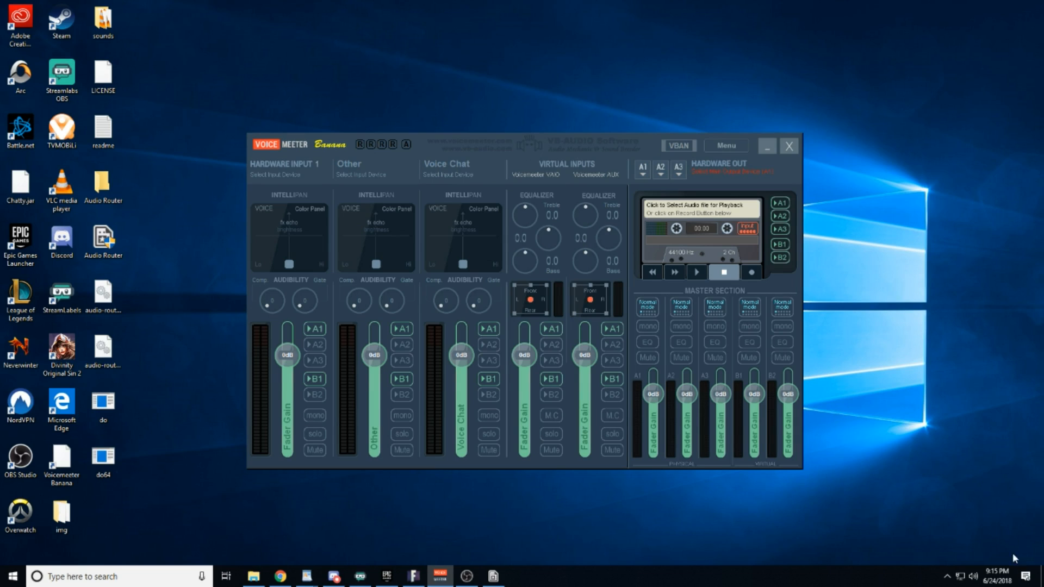
Step: Make VoiceMeeter Input the default playback device and default communication device in the Windows sound settings
right_click(976, 580)
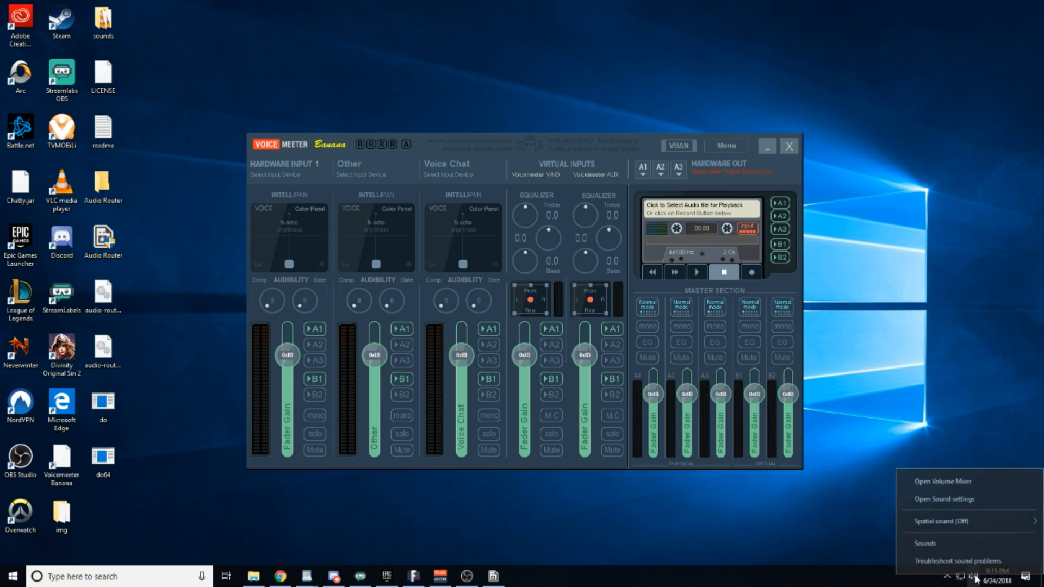
click(946, 540)
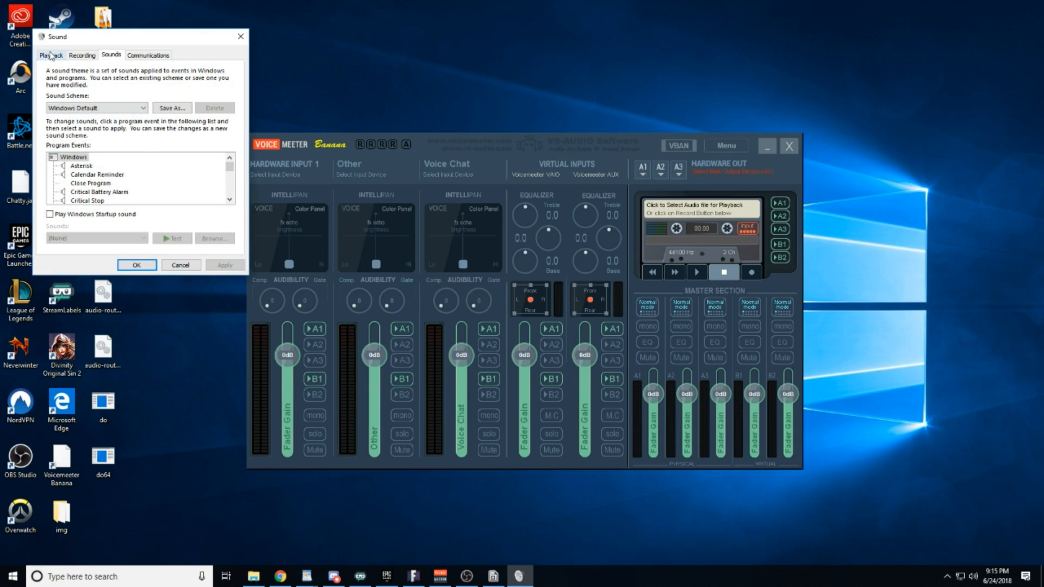
click(51, 55)
scroll(158, 153, down, 1)
scroll(105, 106, up, 1)
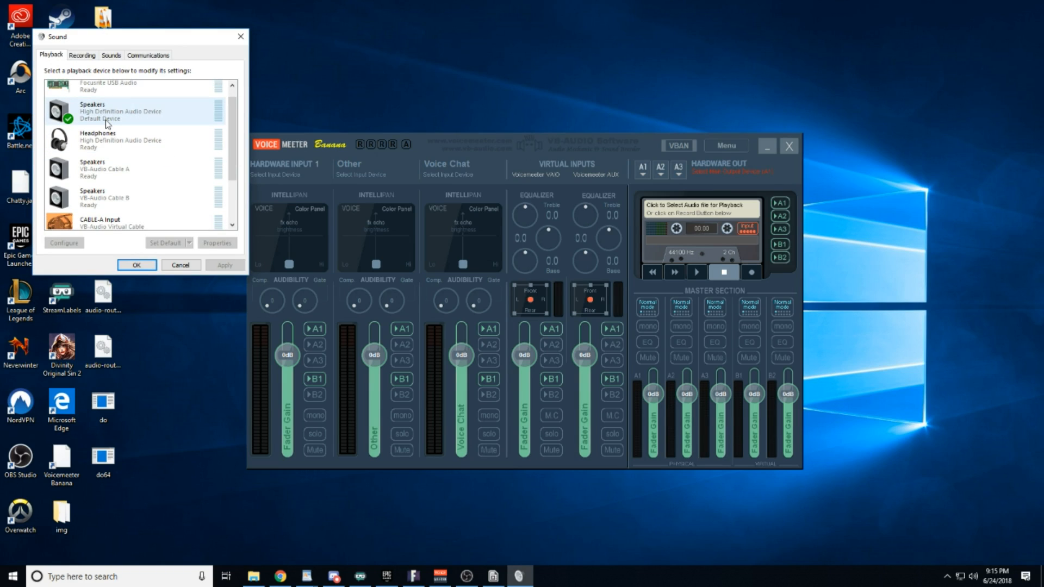
scroll(106, 124, down, 2)
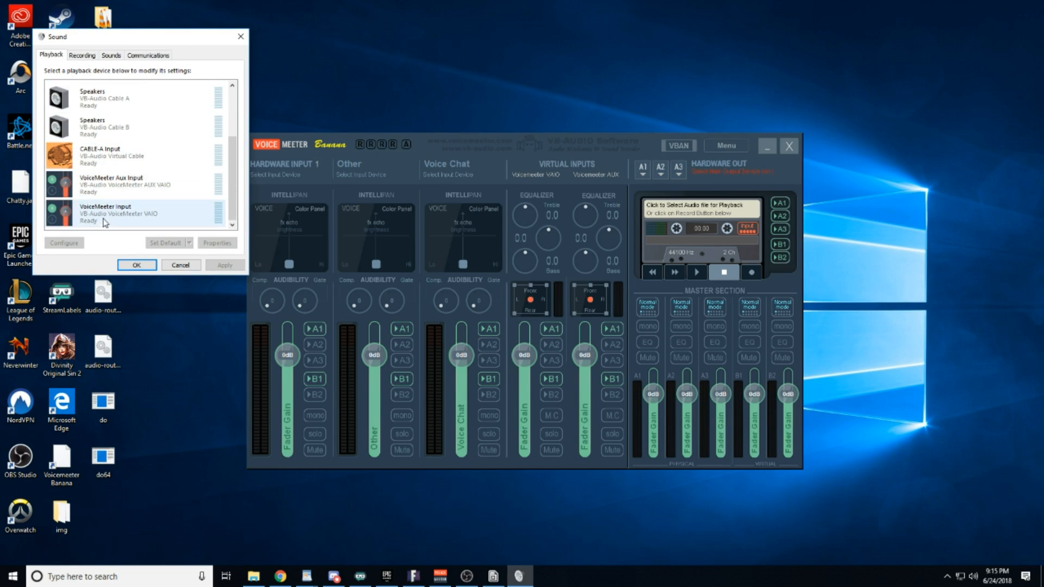
right_click(107, 218)
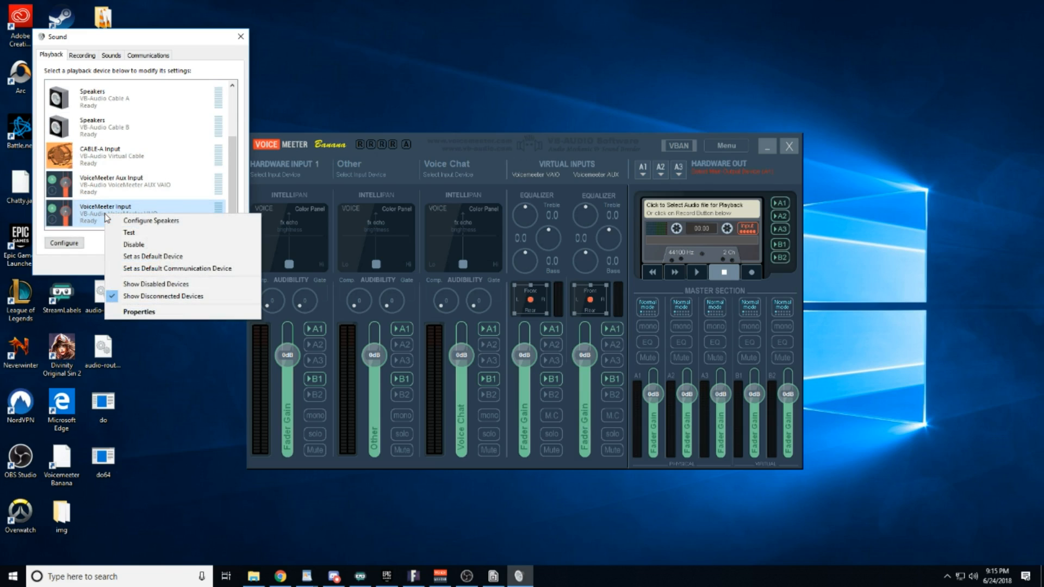
click(152, 256)
right_click(139, 220)
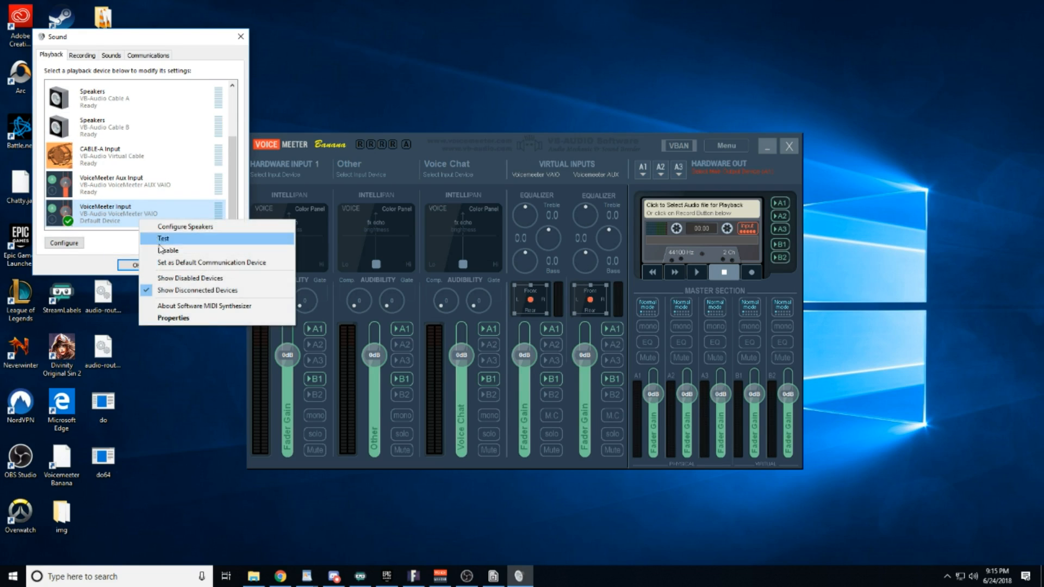
click(170, 264)
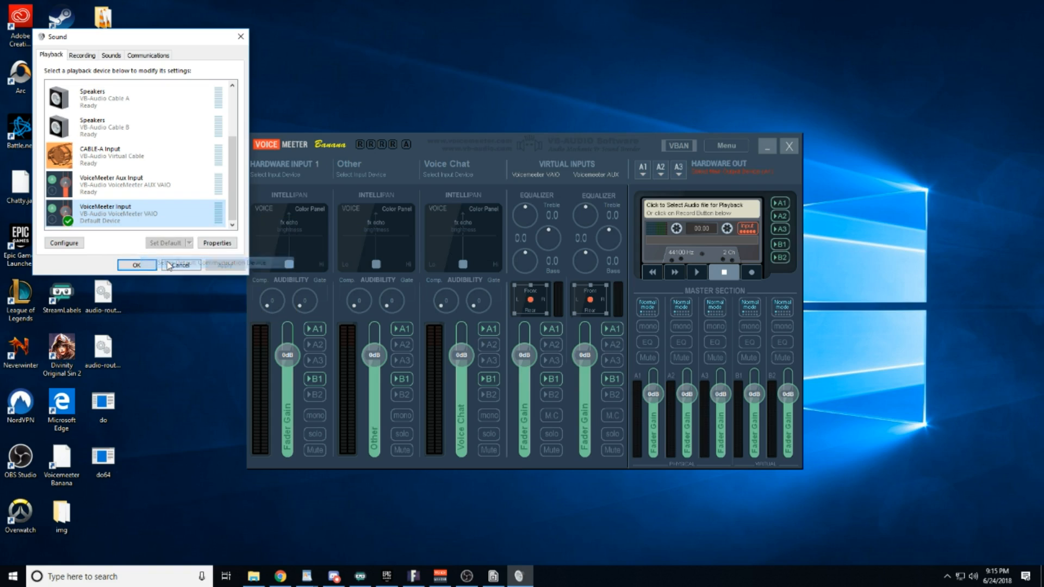
click(137, 265)
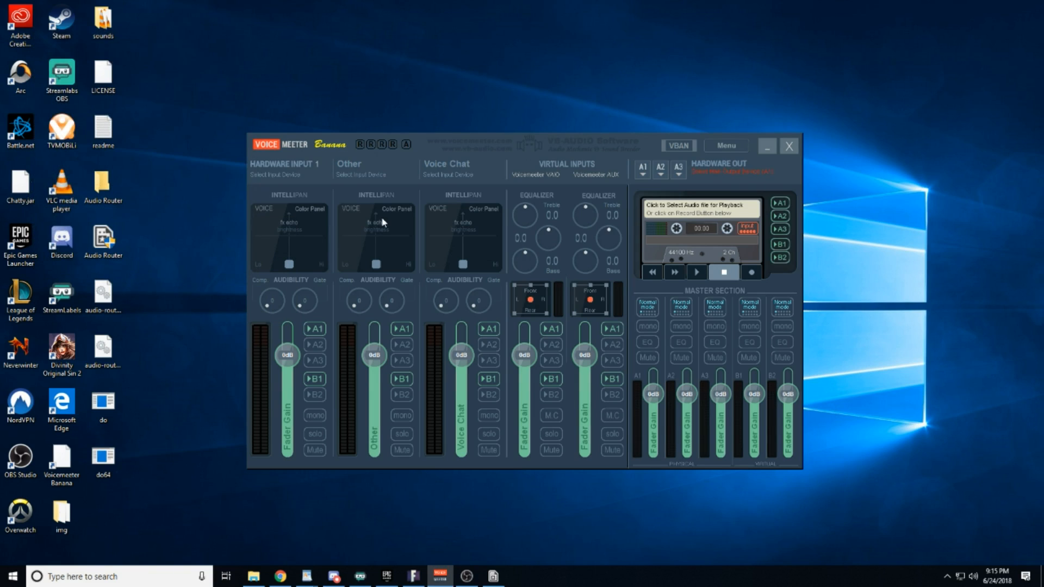
Step: Assign WDM: CABLE-A Output (VB-Audio Cable A) to the Other input and WDM: CABLE-B Output (VB-Audio Cable B) to Voice Chat
click(352, 177)
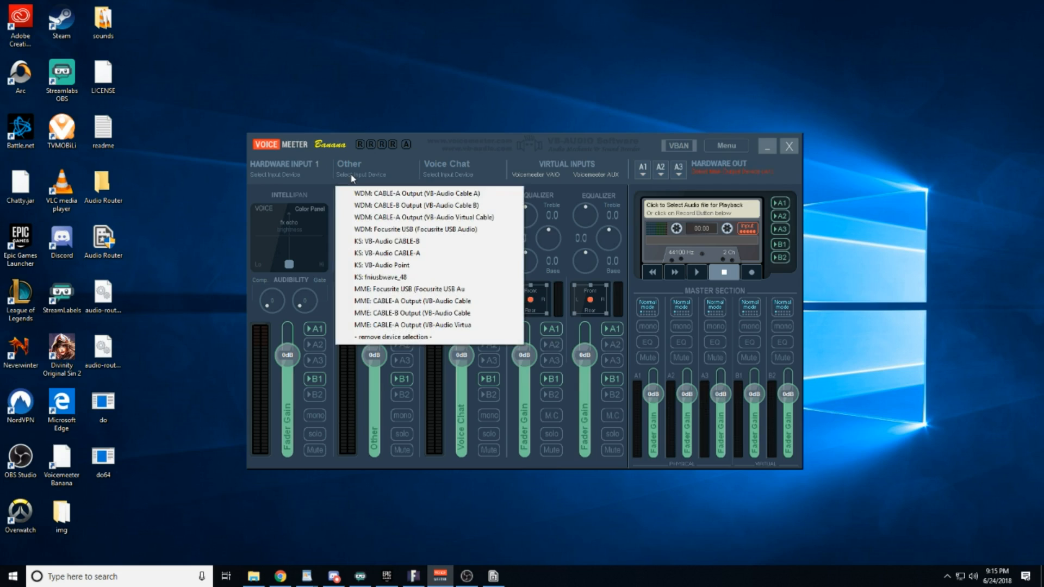
click(383, 194)
click(447, 175)
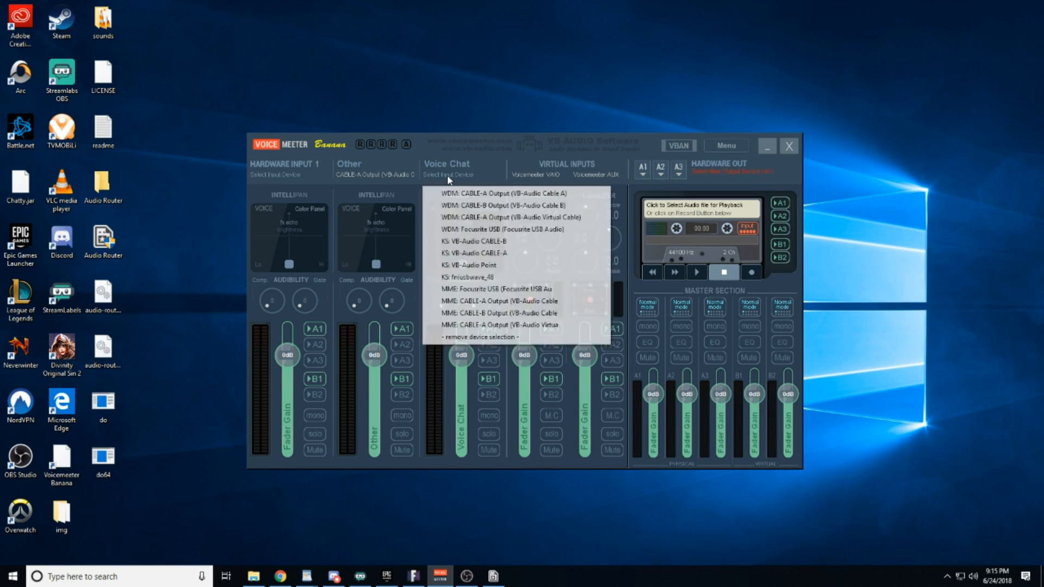
click(460, 205)
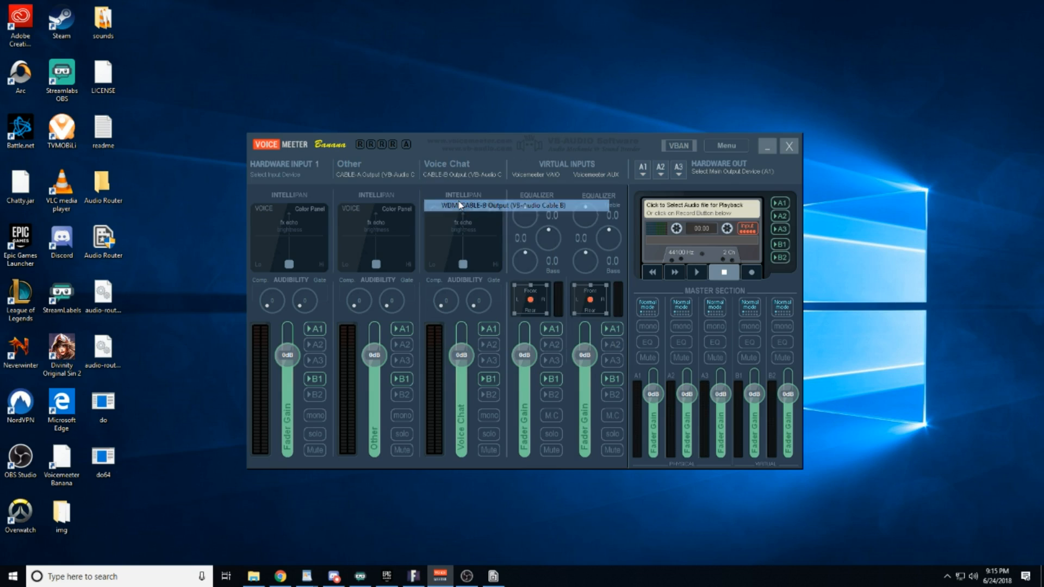
Step: Set the A1 hardware output to WDM: Speakers (High Definition Audio Device)
click(643, 171)
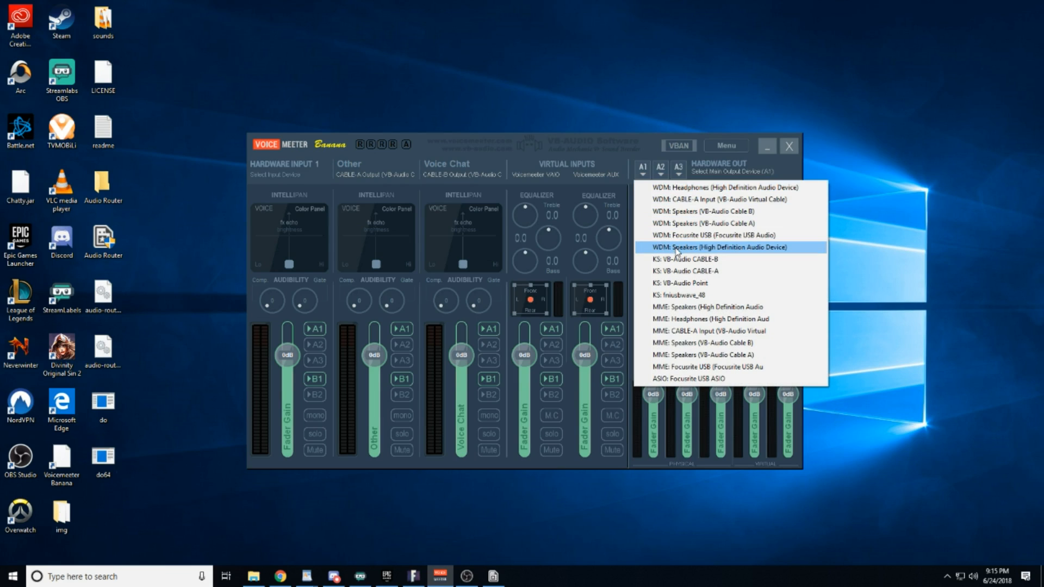
click(675, 248)
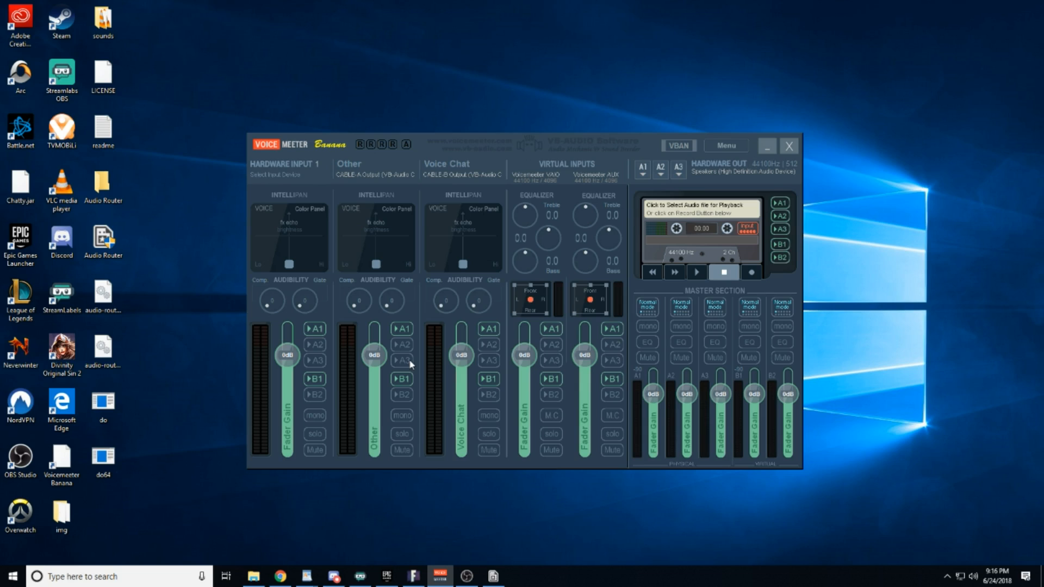
click(642, 170)
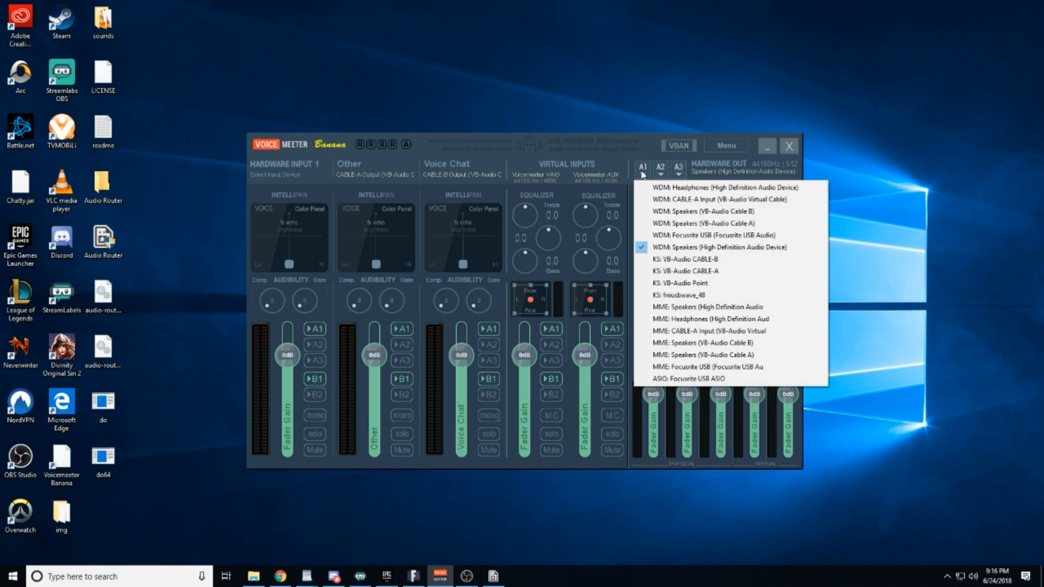
click(658, 247)
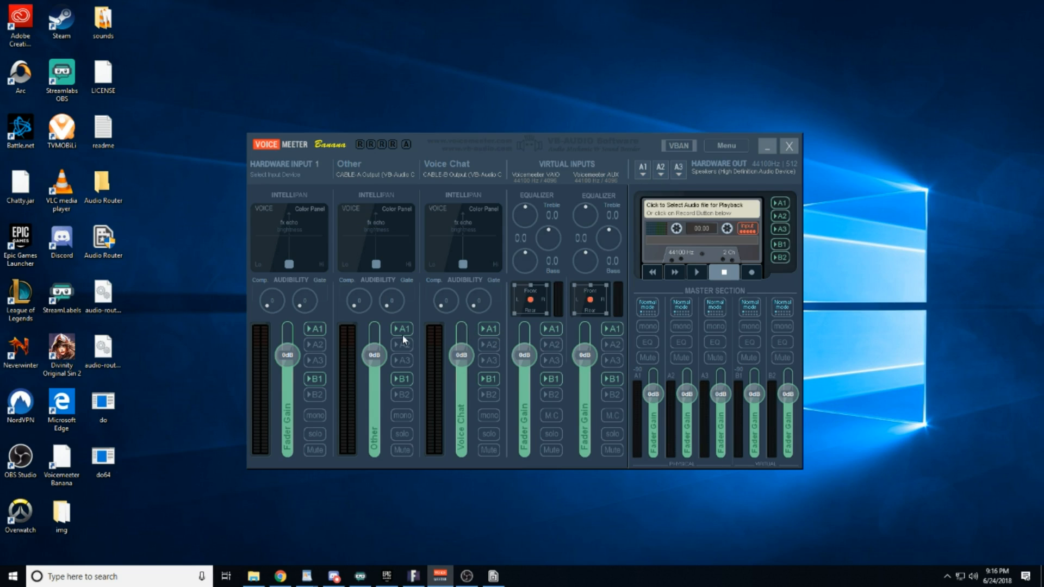
Step: Set the A2 hardware output to WDM: Headphones (High Definition Audio Device) and route the Other input to A2 instead of A1
click(661, 170)
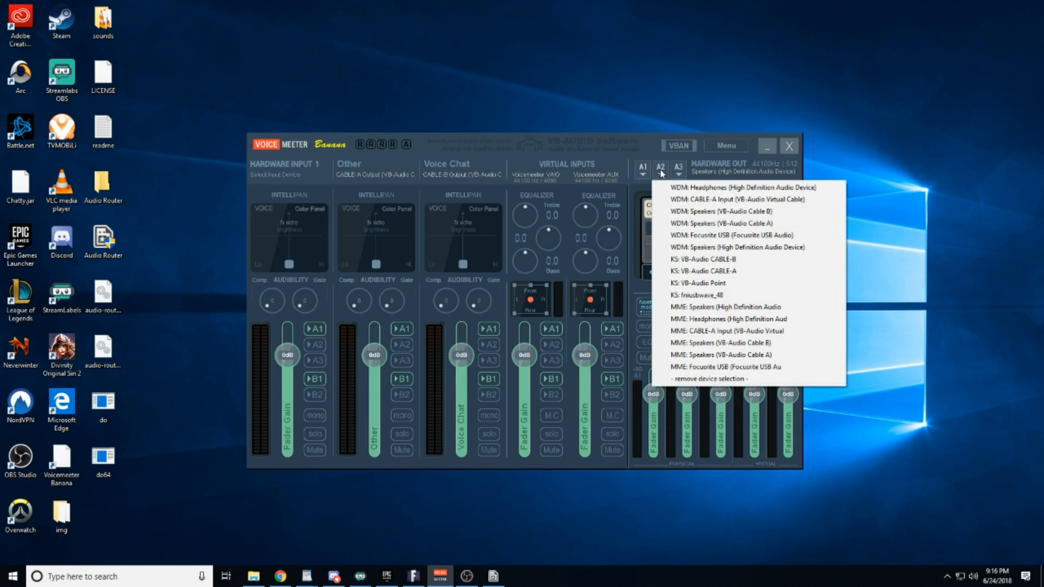
click(676, 187)
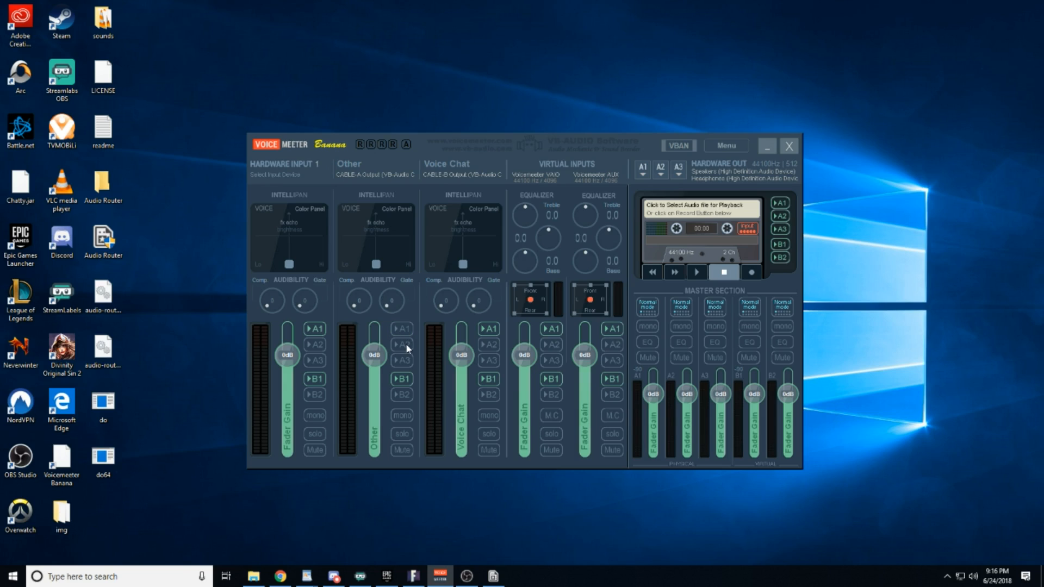
click(407, 345)
Step: Check the devices selected for hardware outputs A2 and A1, and minimize Voicemeeter
click(662, 167)
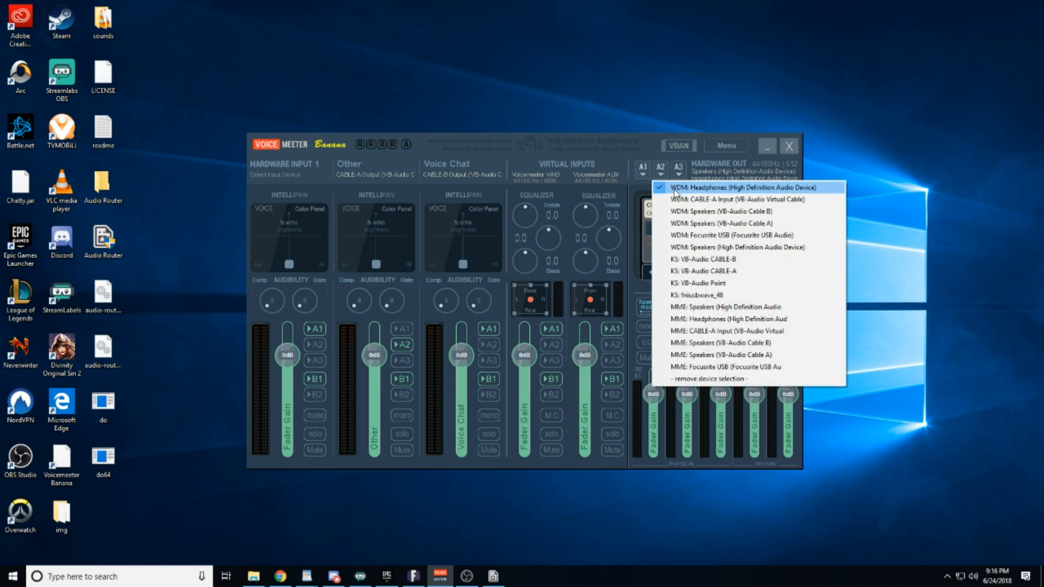
click(642, 171)
click(645, 172)
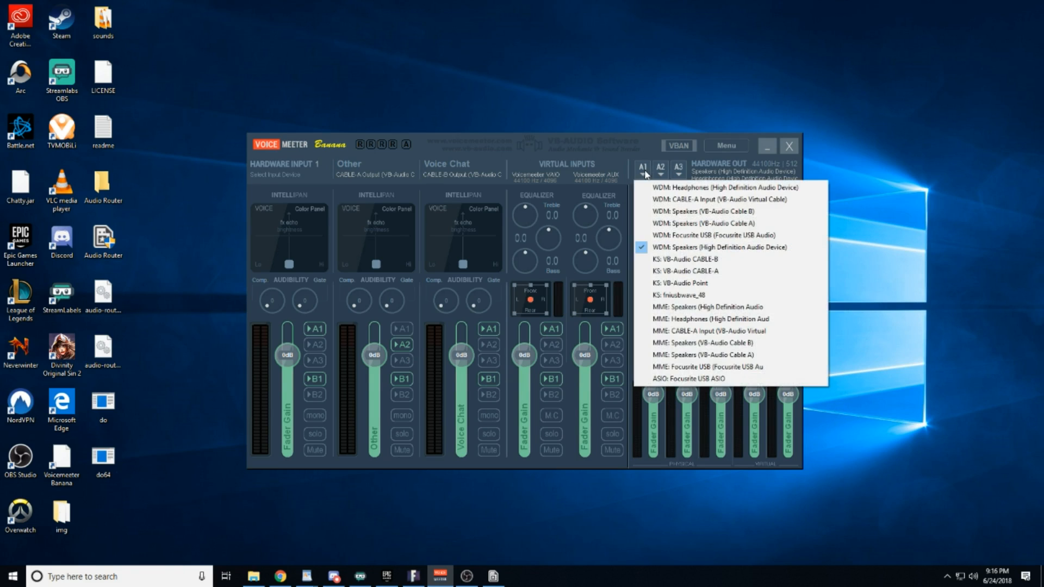
click(563, 253)
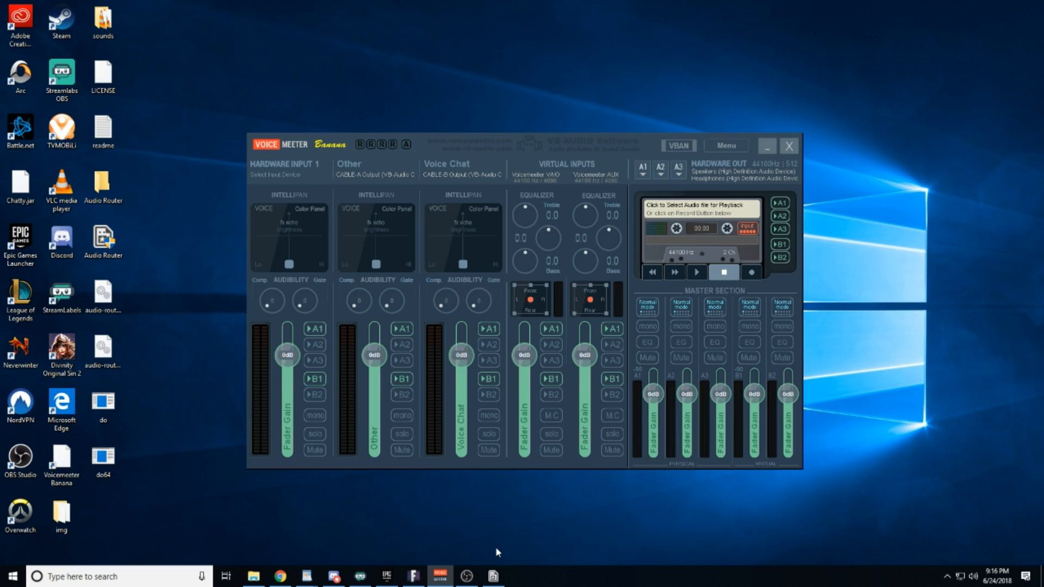
click(767, 145)
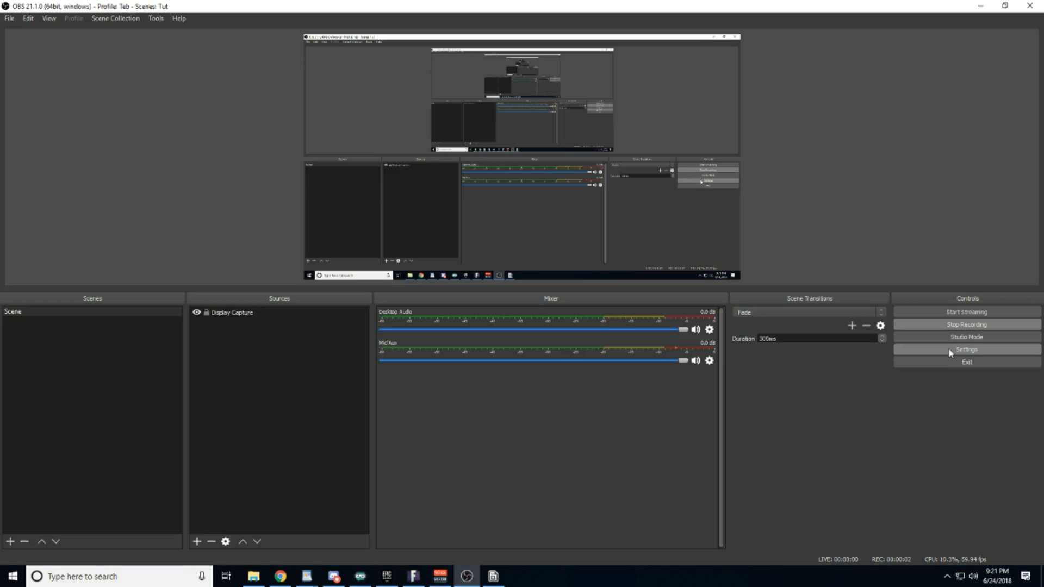
Step: In OBS audio settings, select VoiceMeeter Input (VB-Audio VoiceMeeter VAIO) for desktop audio and Focusrite USB (Focusrite USB Audio) for the microphone
click(944, 351)
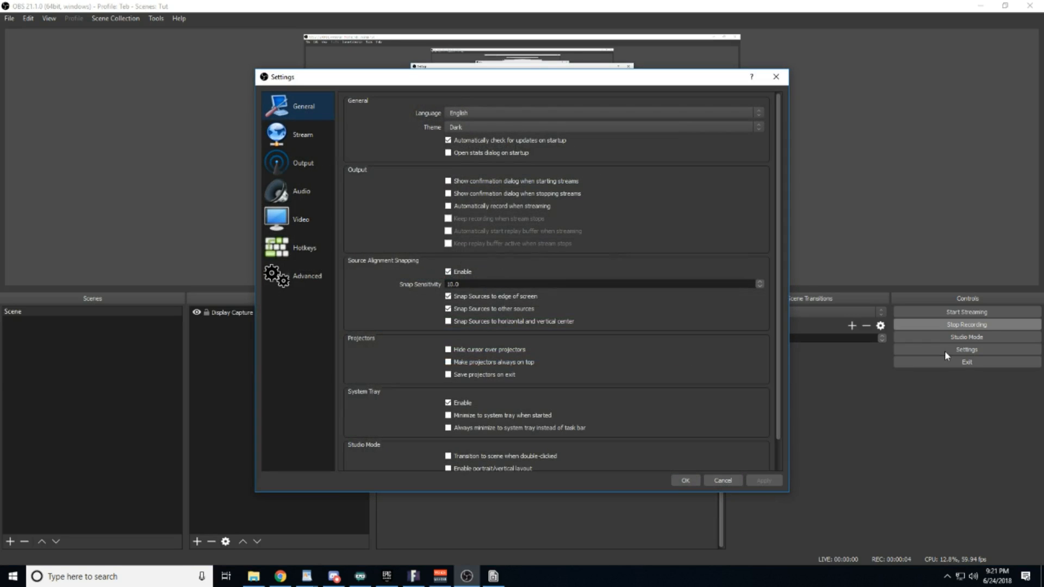
click(303, 193)
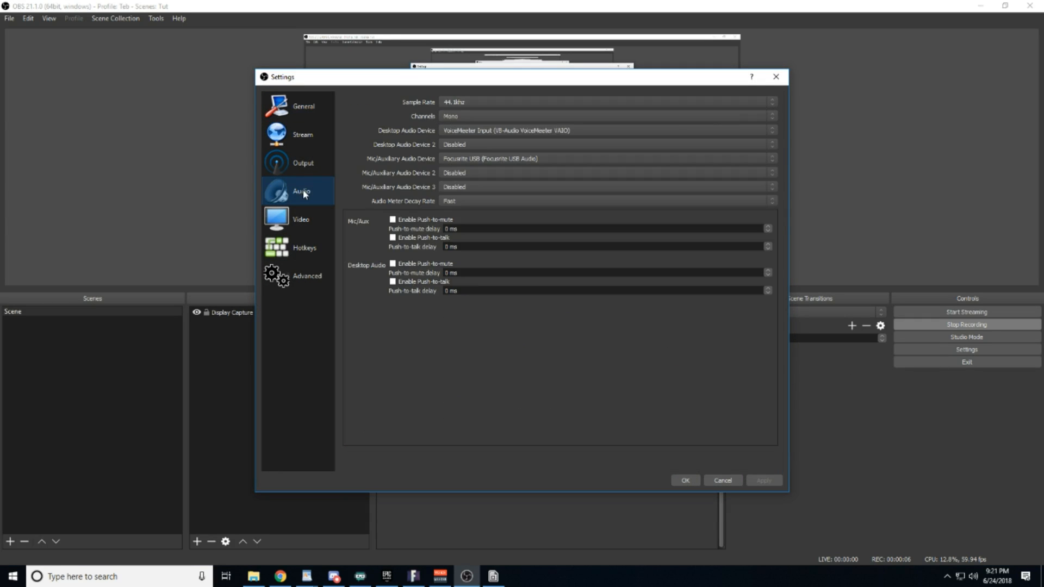
click(469, 130)
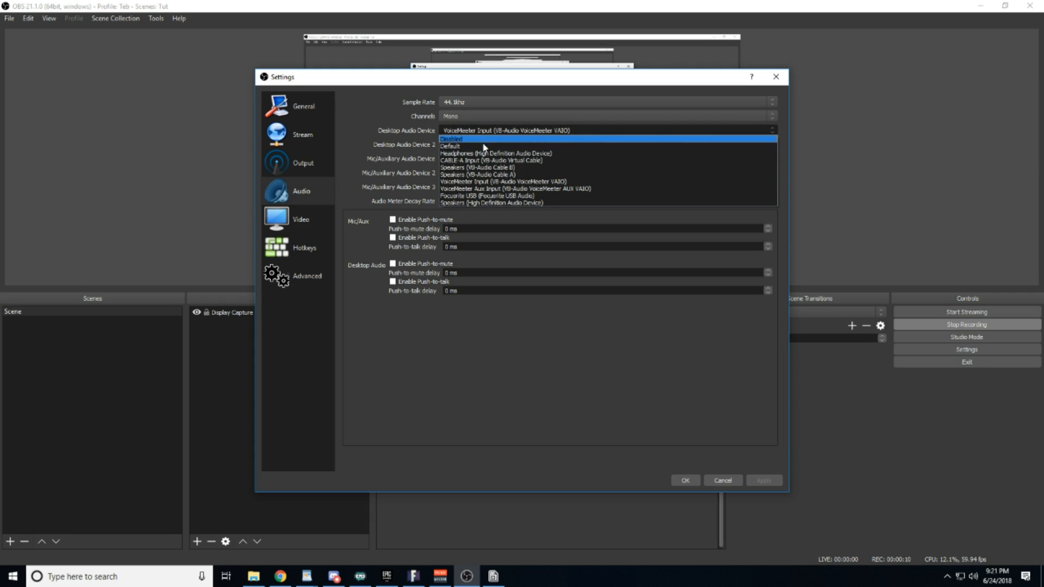
click(495, 180)
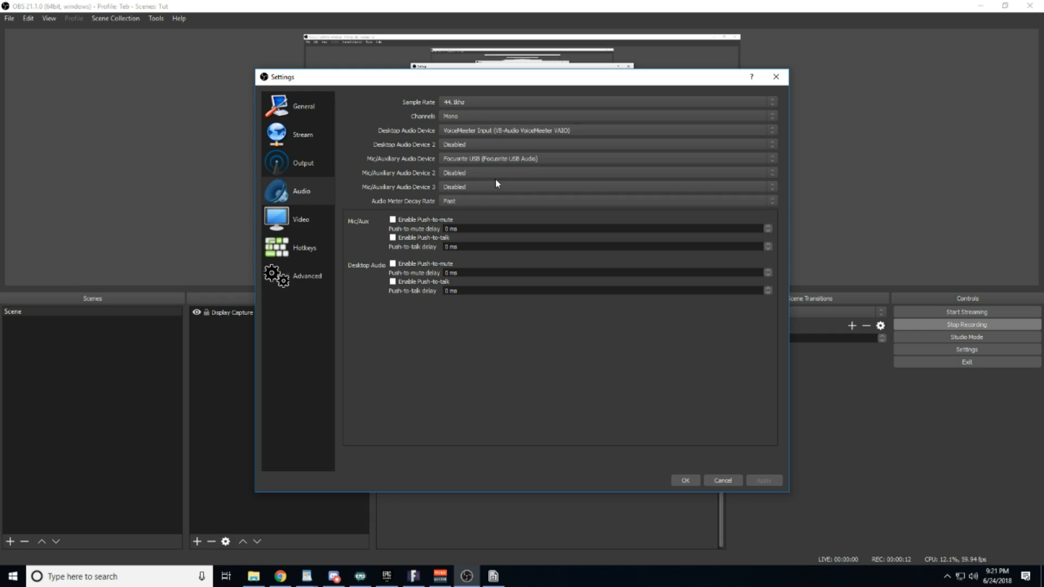
click(455, 158)
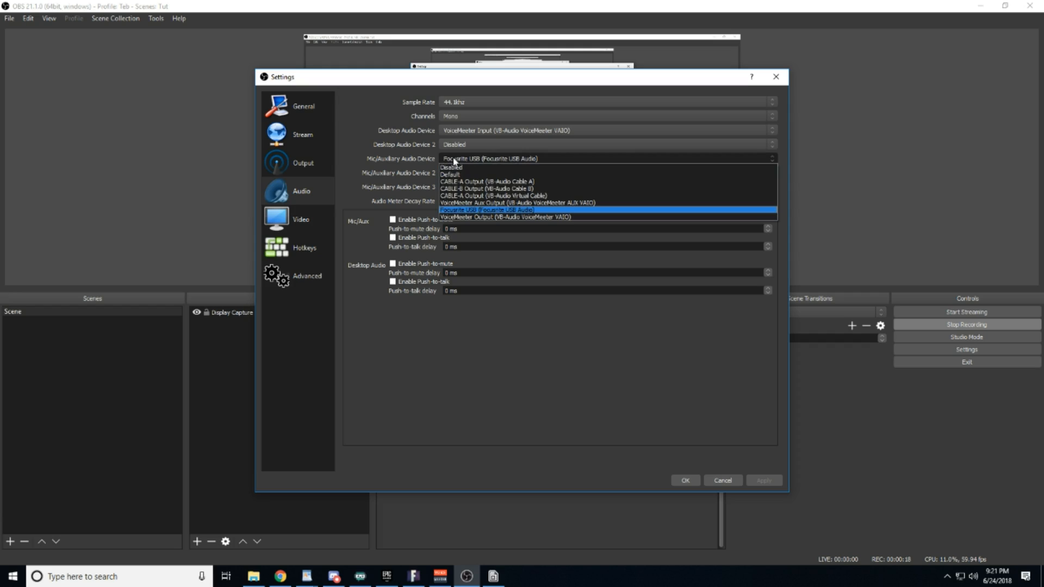
click(456, 211)
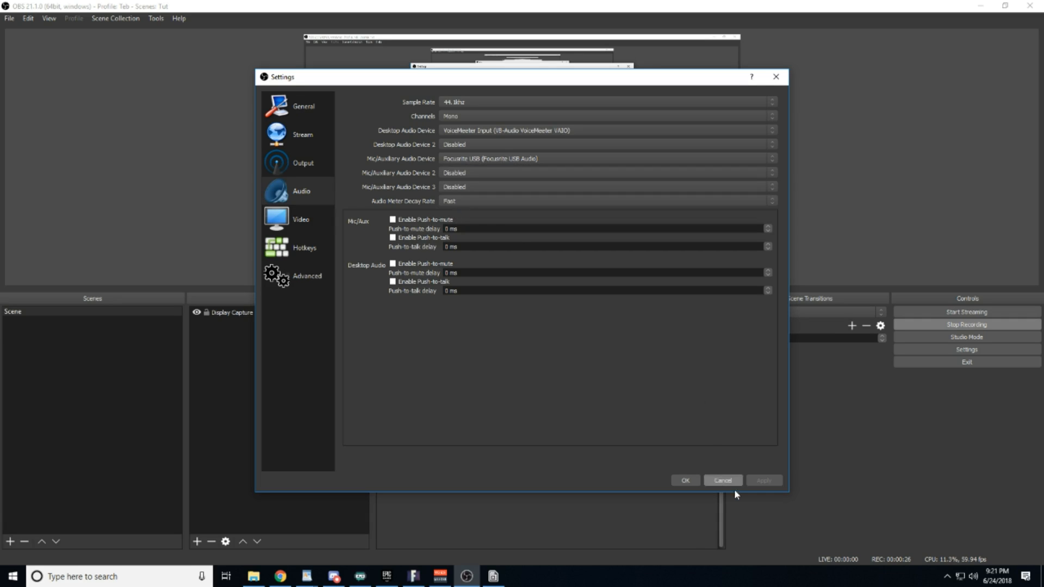
click(686, 481)
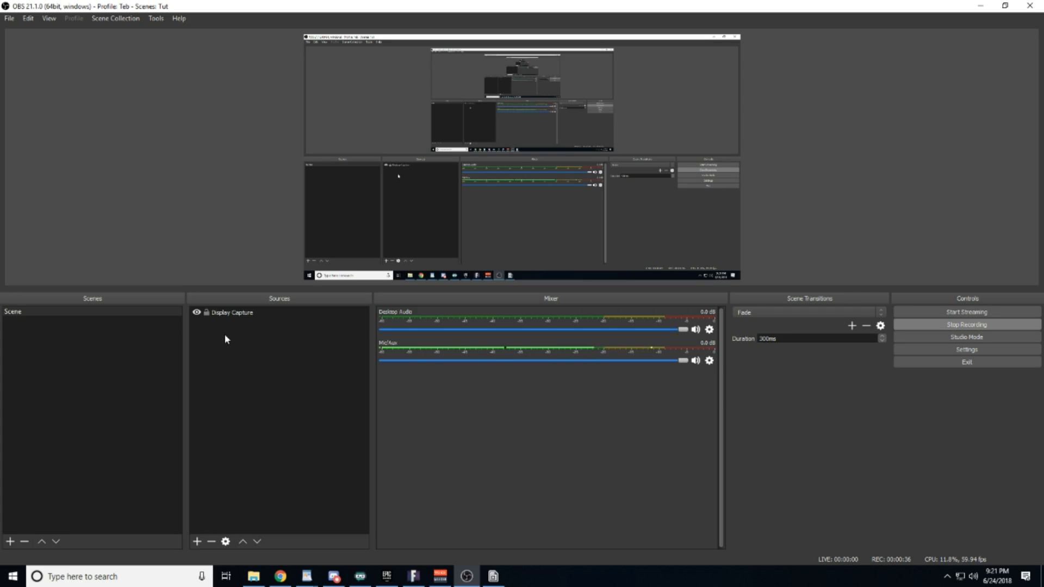
Step: Add an audio input capture source named "Other" using the device CABLE-A Output (VB-Audio Cable A)
click(263, 311)
right_click(261, 335)
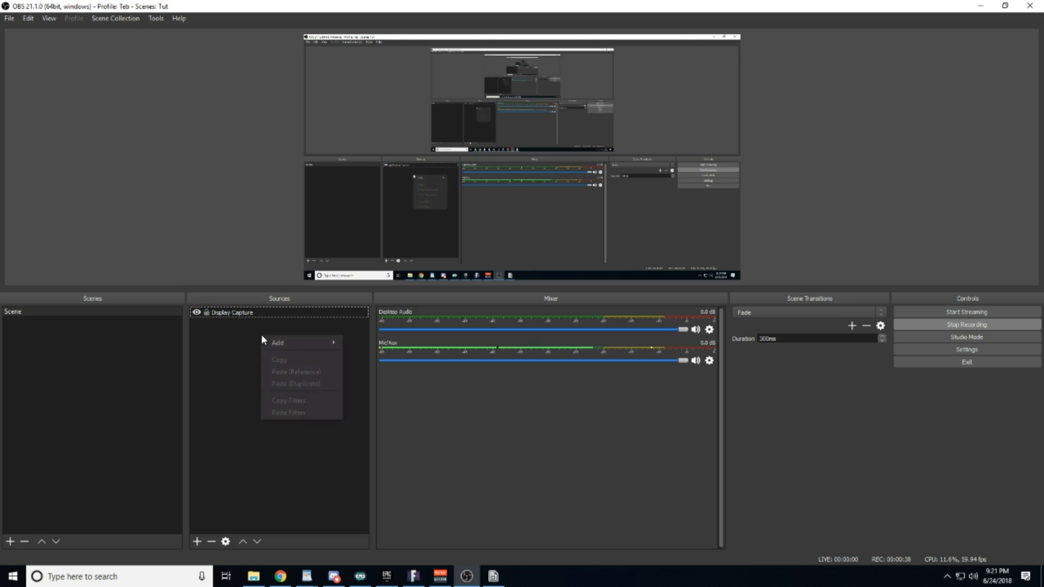
mouse_move(284, 344)
click(404, 347)
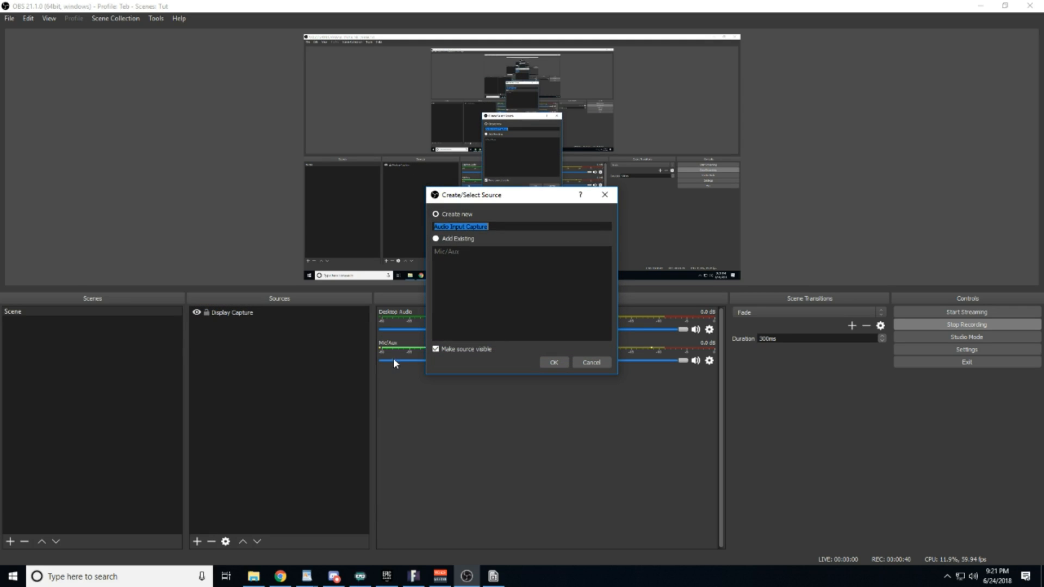
text(Other)
key(Return)
click(410, 354)
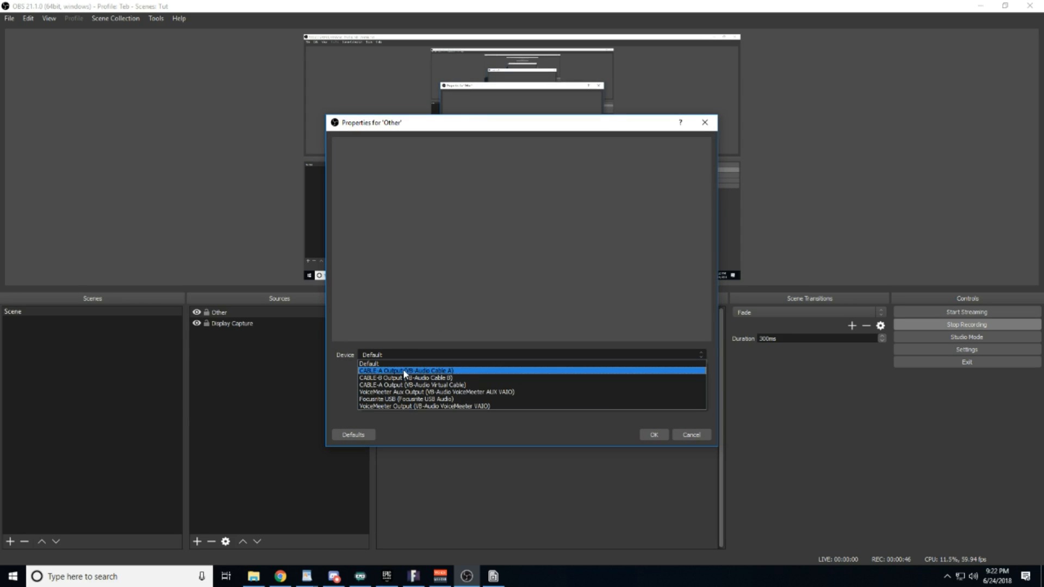
click(403, 368)
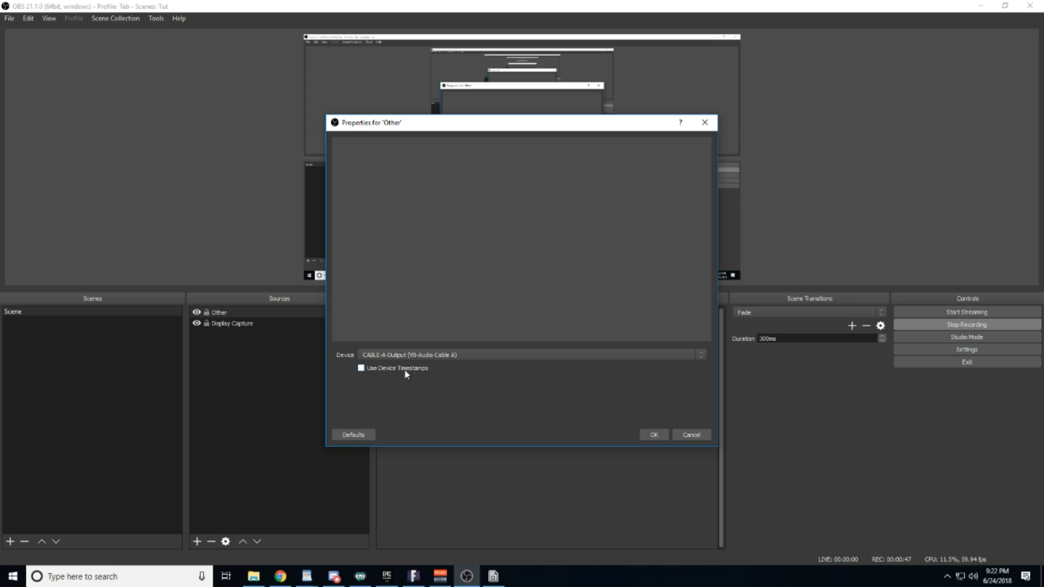
click(641, 442)
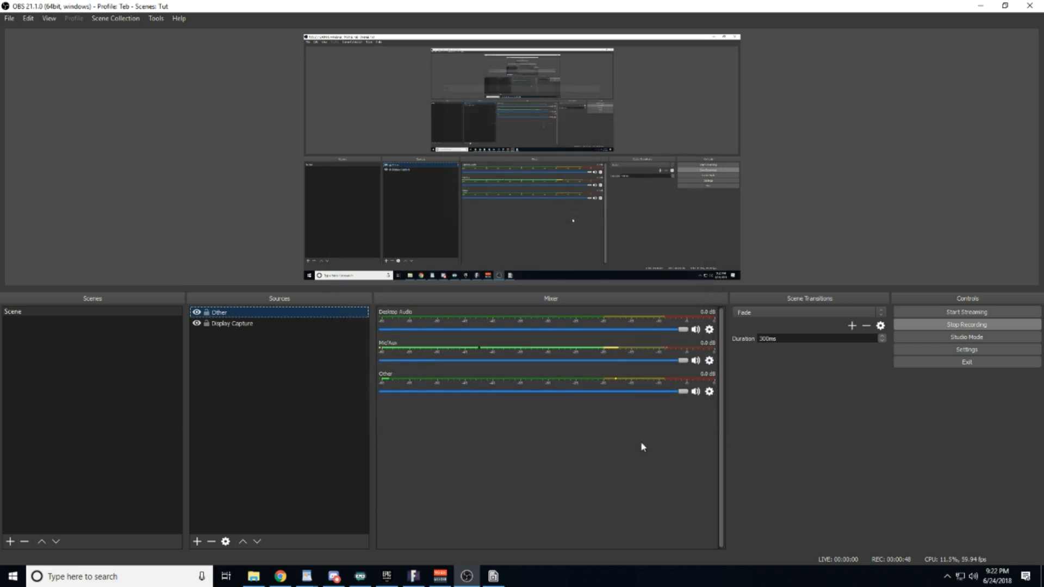
Step: Add an audio input capture source named "Voice CHat" using the device CABLE-B Output (VB-Audio Cable B)
right_click(242, 349)
mouse_move(256, 357)
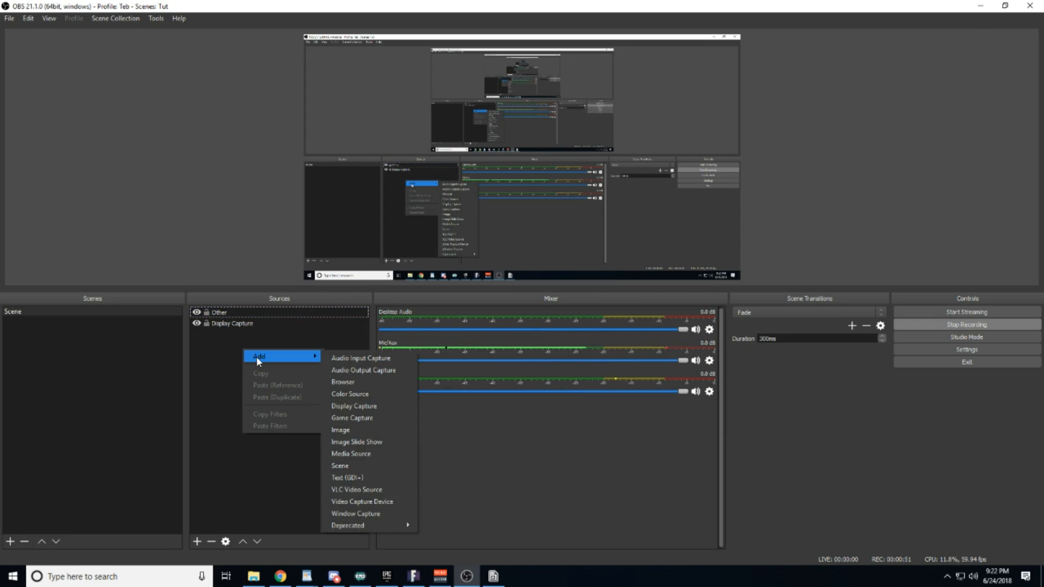
click(349, 357)
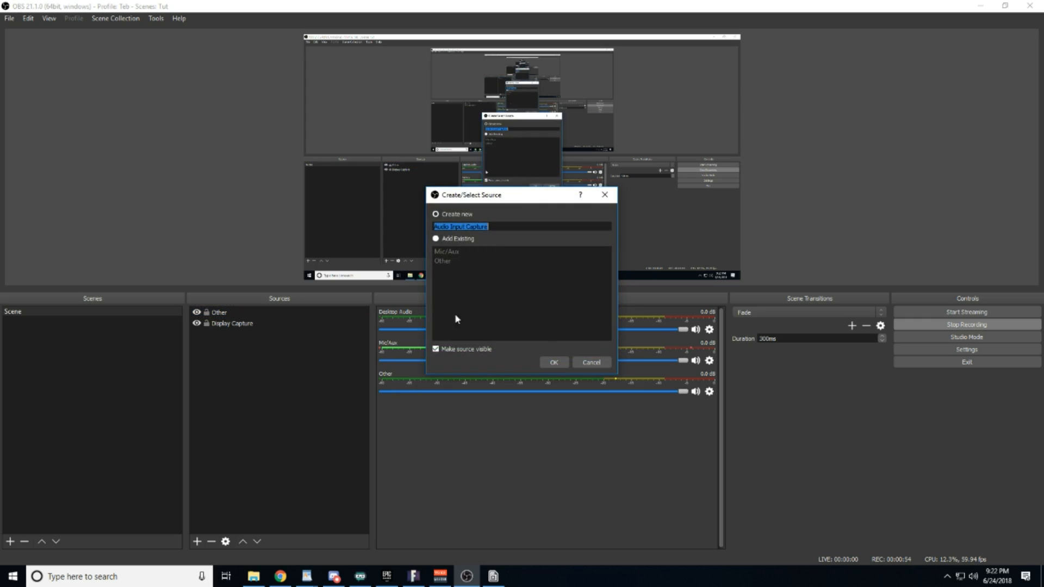
text(Voice CHat)
key(Return)
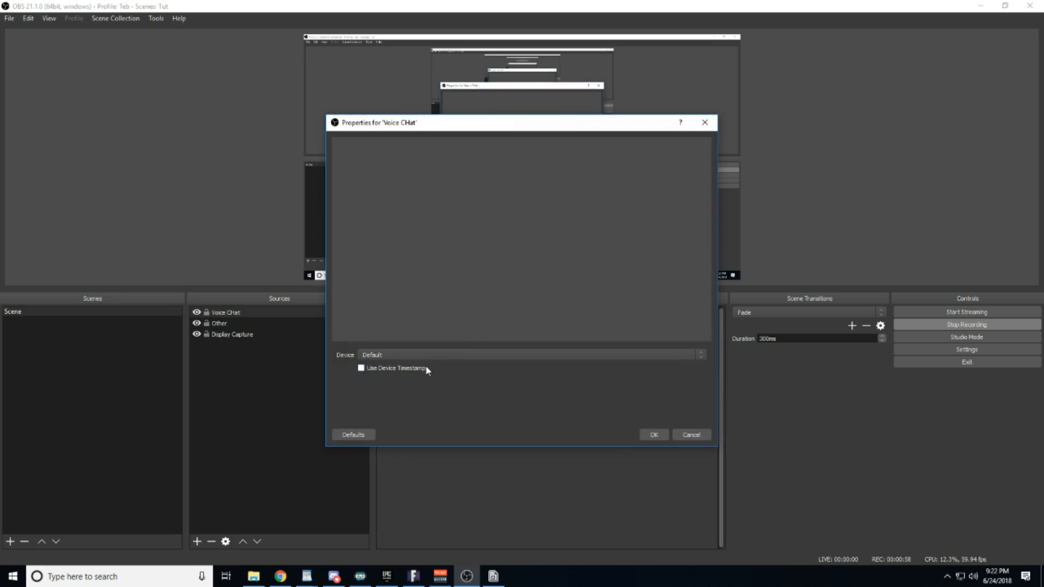
click(412, 356)
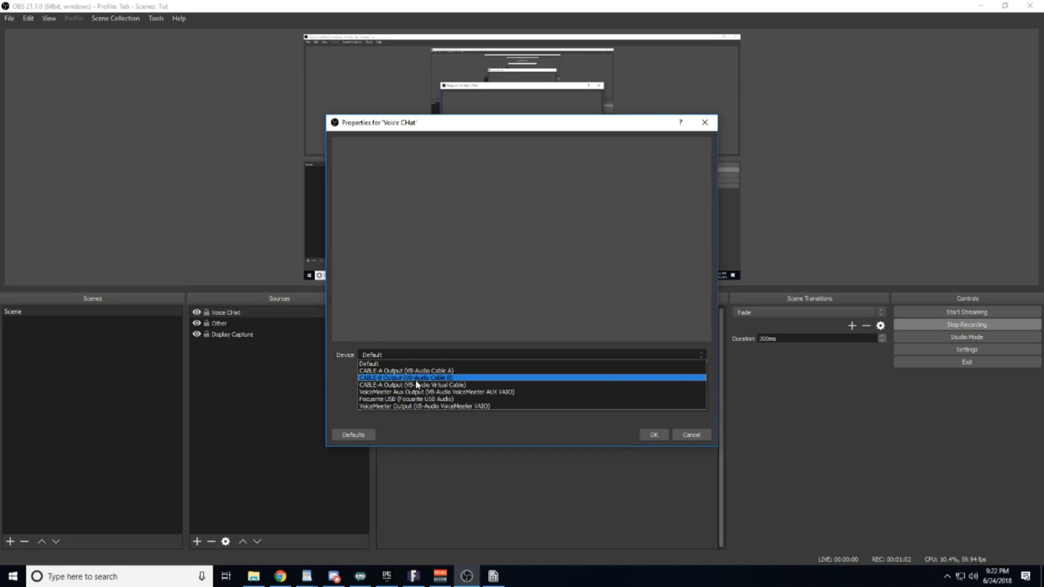
click(414, 379)
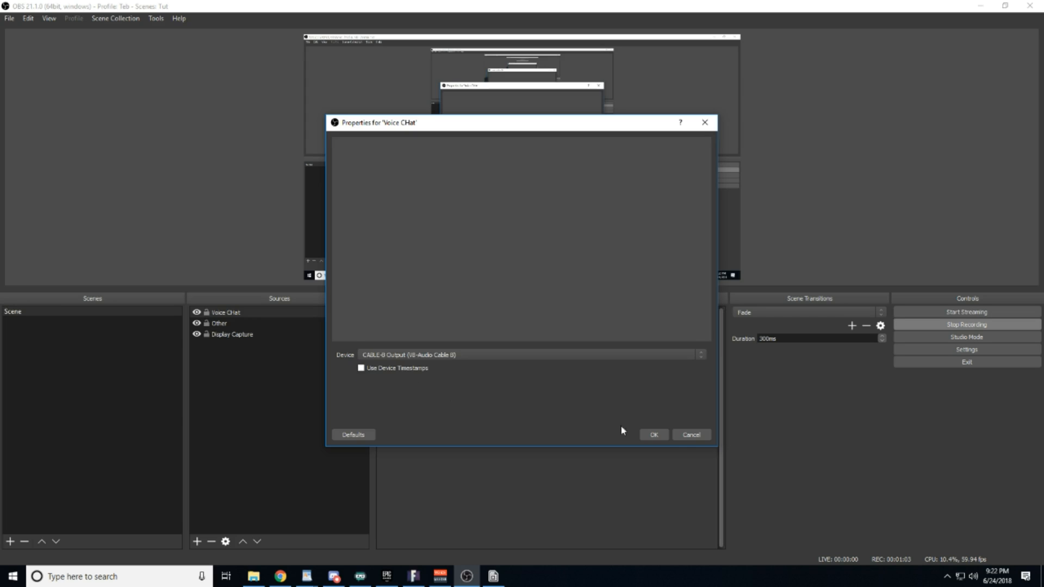
click(654, 434)
Step: Rename the "Voice CHat" source to "Voice Chat"
right_click(233, 314)
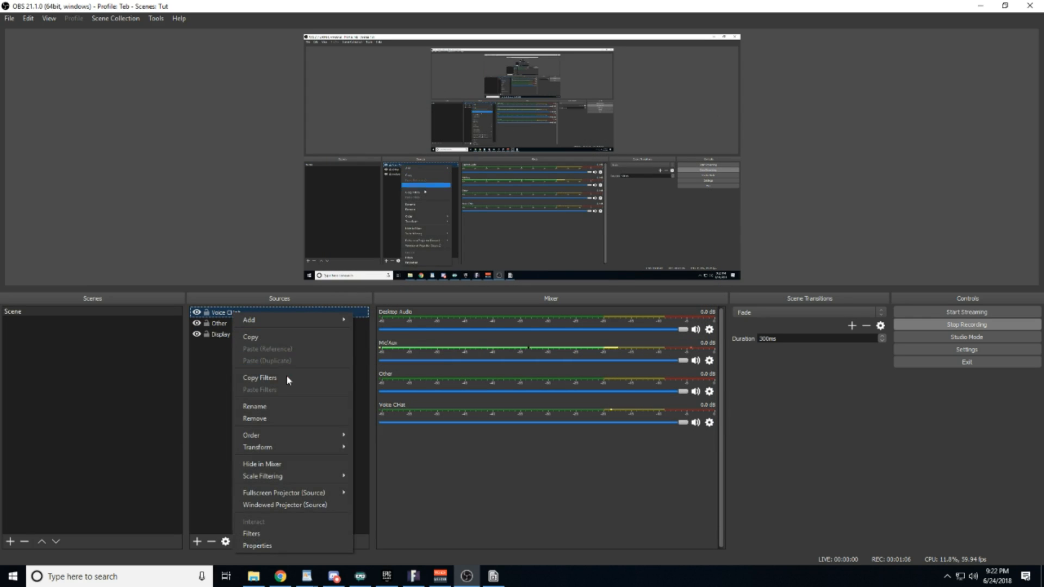
click(271, 412)
key(End)
key(BackSpace)
key(BackSpace)
key(BackSpace)
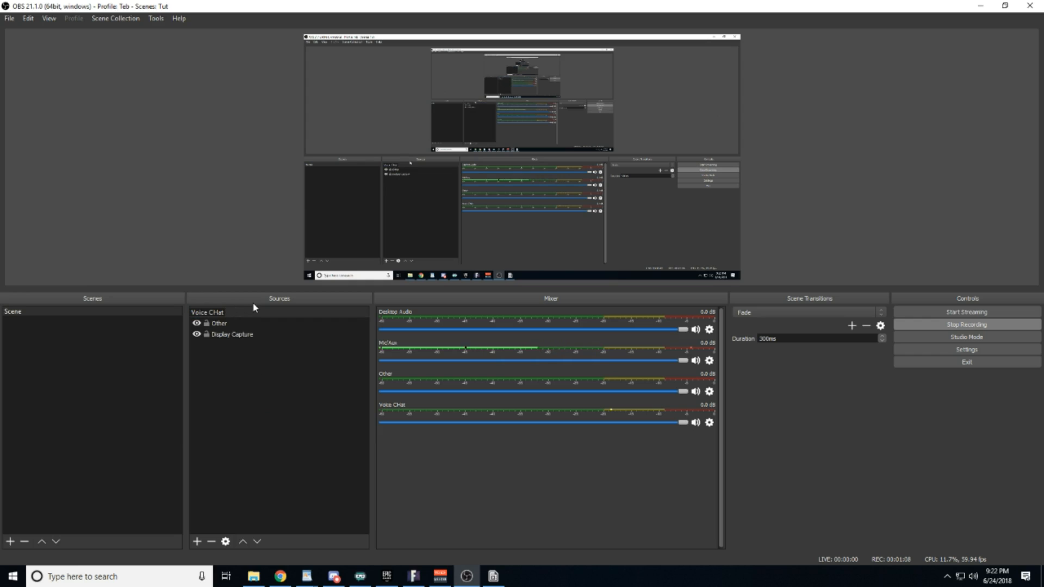
text(hat)
key(Return)
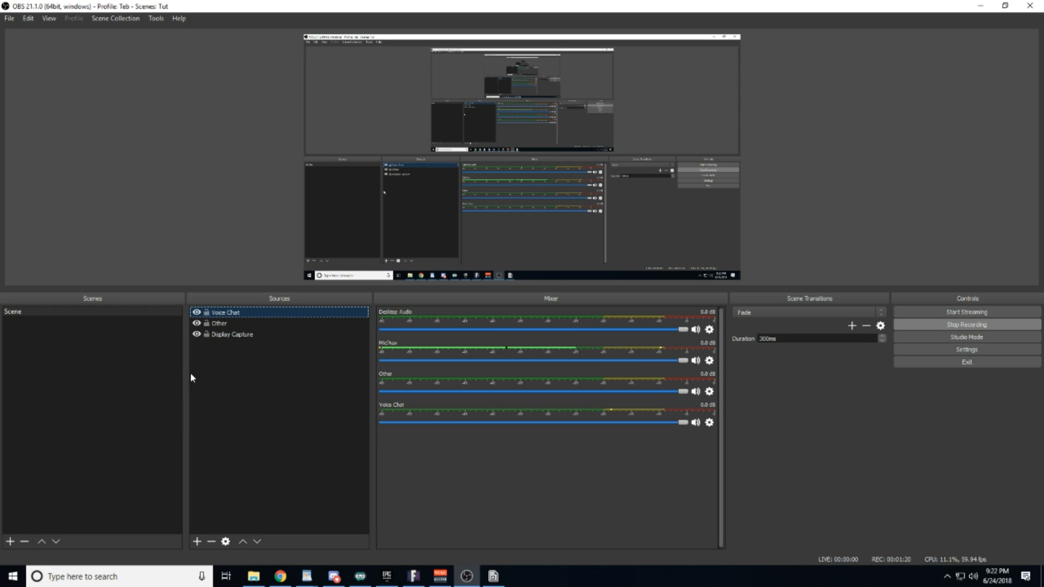
Step: Minimize OBS, switch to Chrome and play the "Best of Music | 1 Hour No Copyright Sounds 2017" video from youtube.com
click(982, 8)
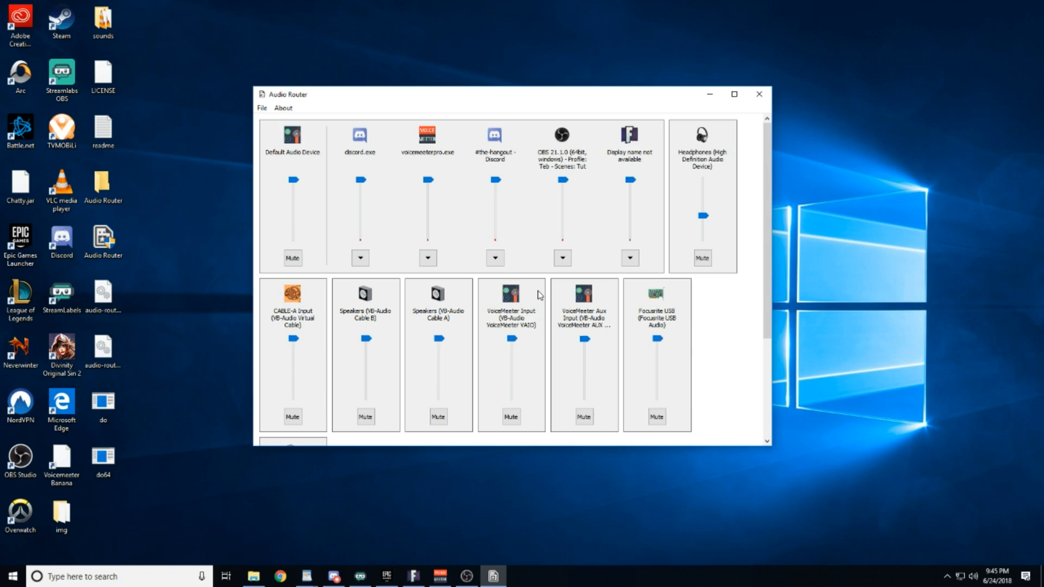
click(280, 576)
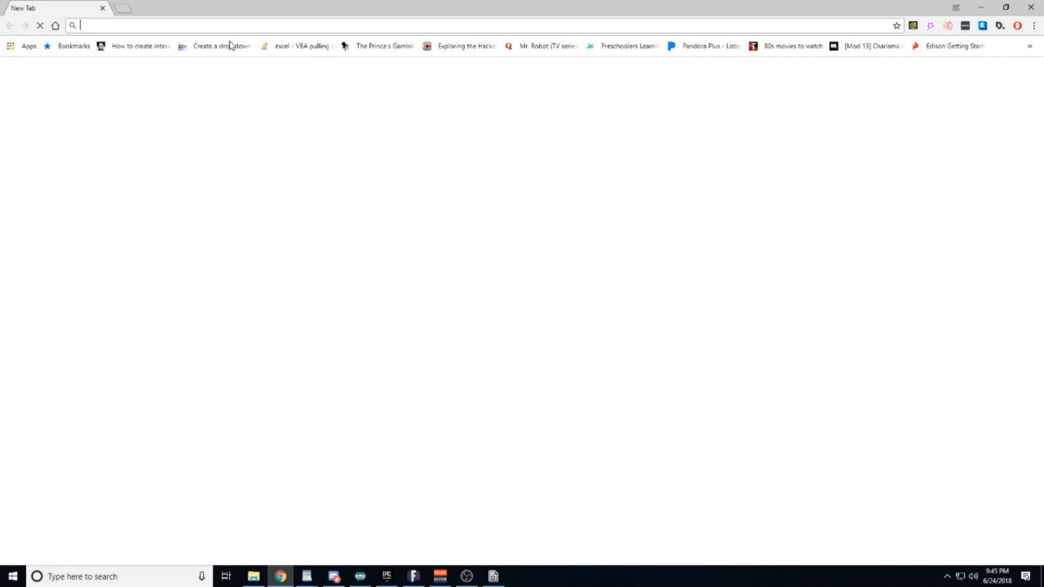
text(youtube.com)
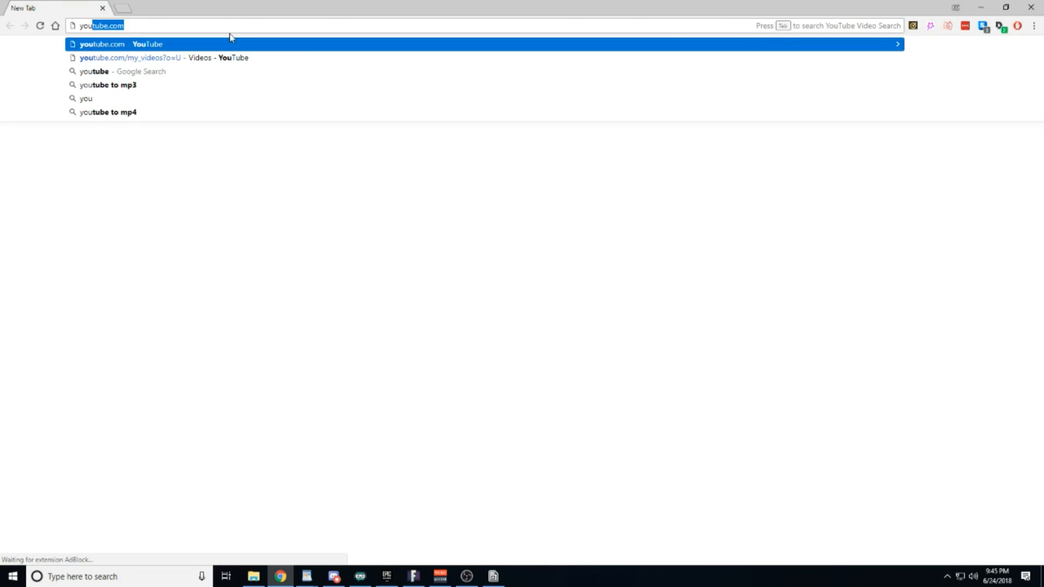
key(Return)
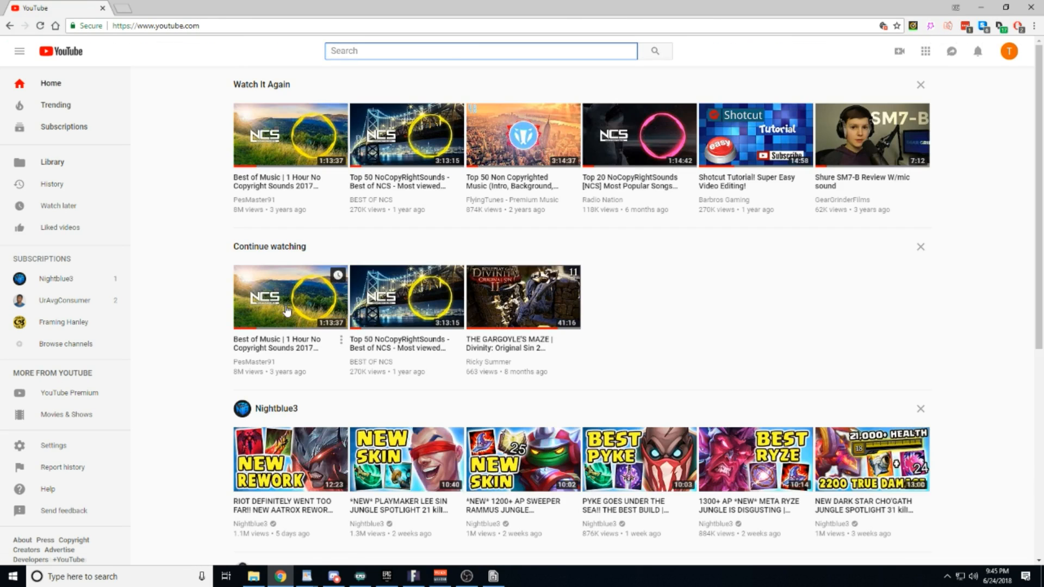
click(284, 306)
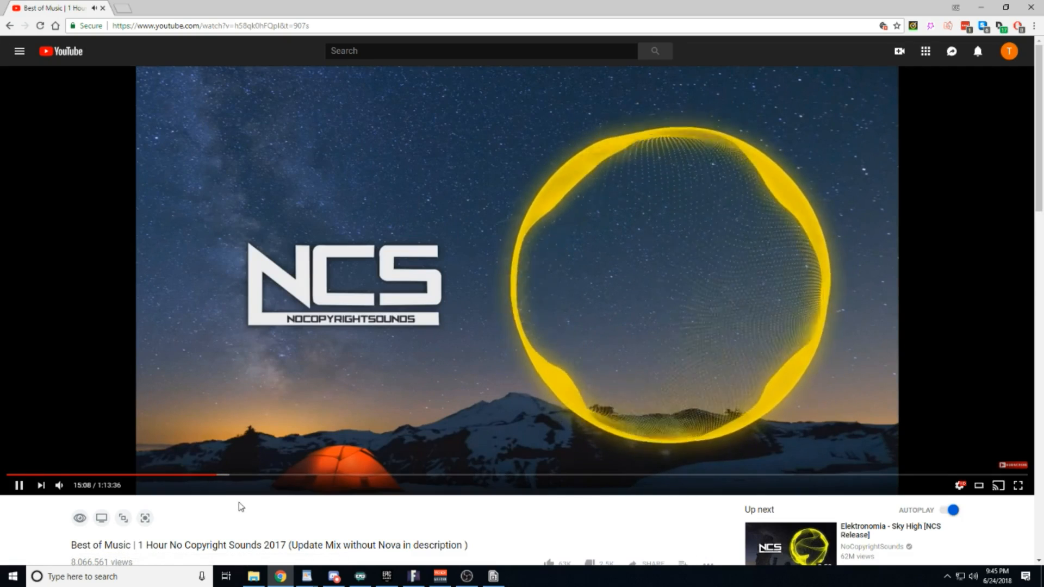
mouse_move(58, 485)
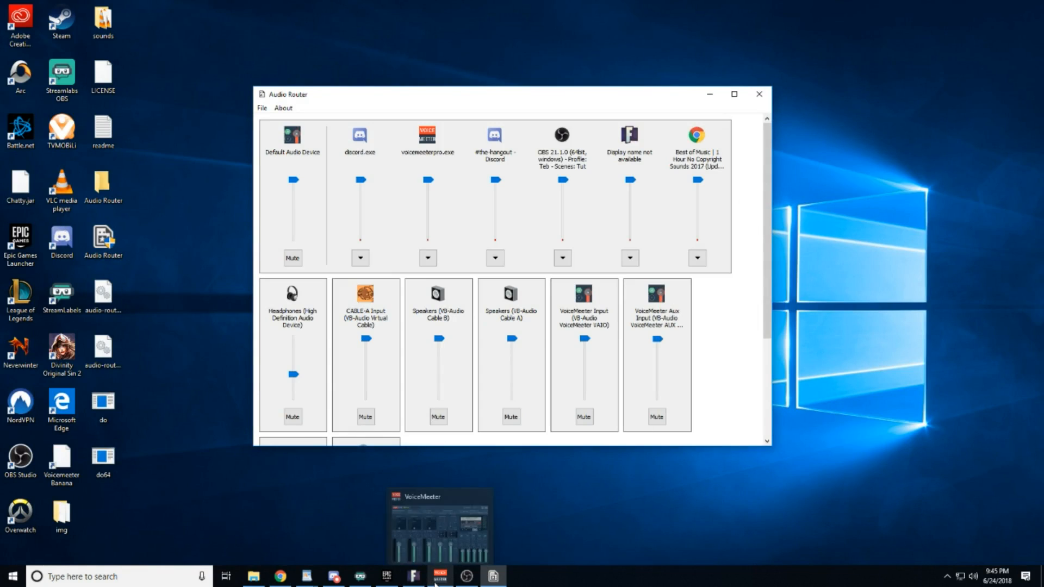
Step: Switch to Voicemeeter, select WDM: Speakers (High Definition Audio Device) for output A1, and check the music's mixer levels in OBS
click(437, 583)
click(641, 169)
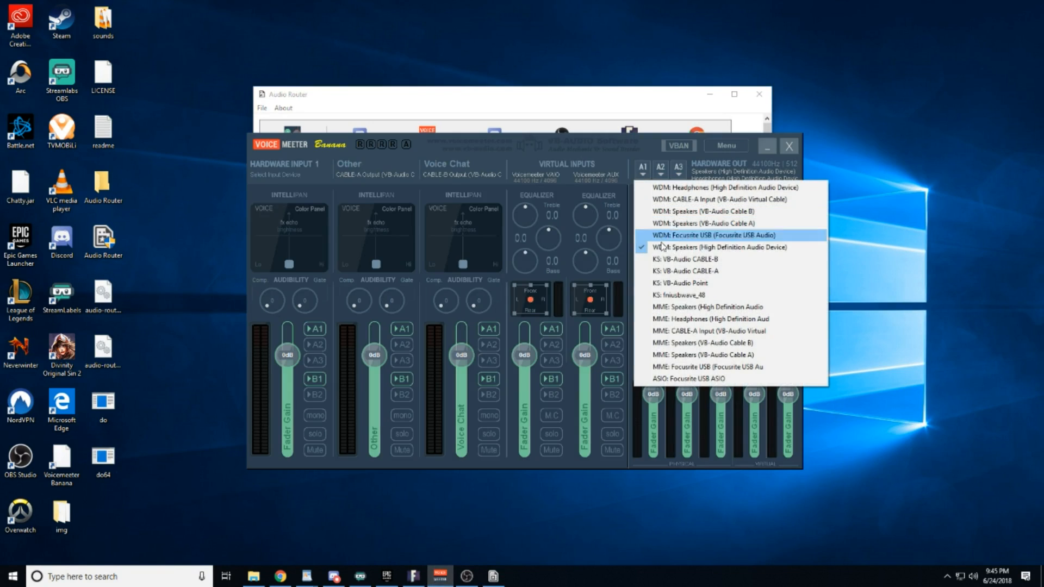
click(664, 248)
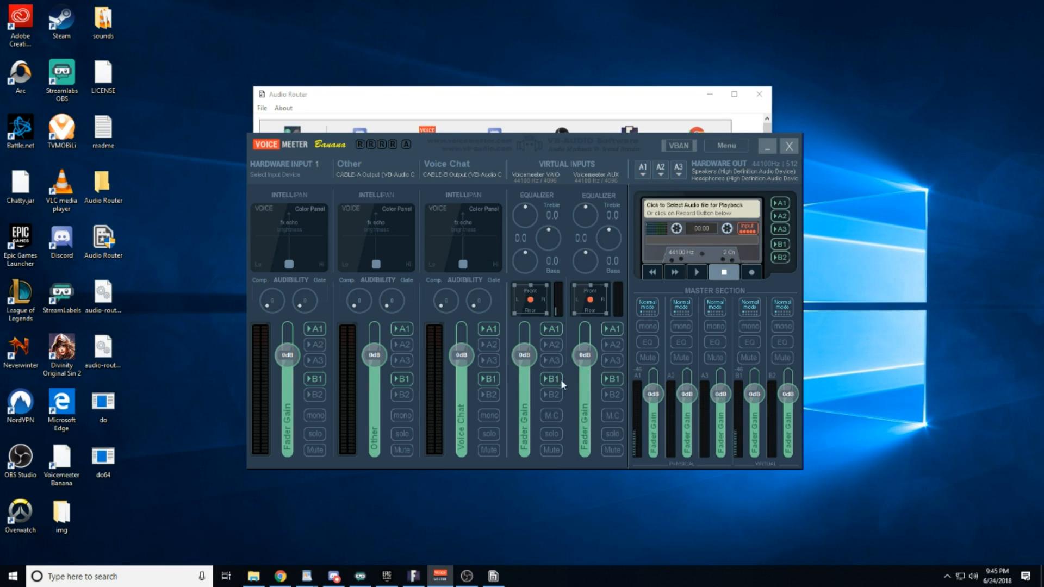
click(466, 577)
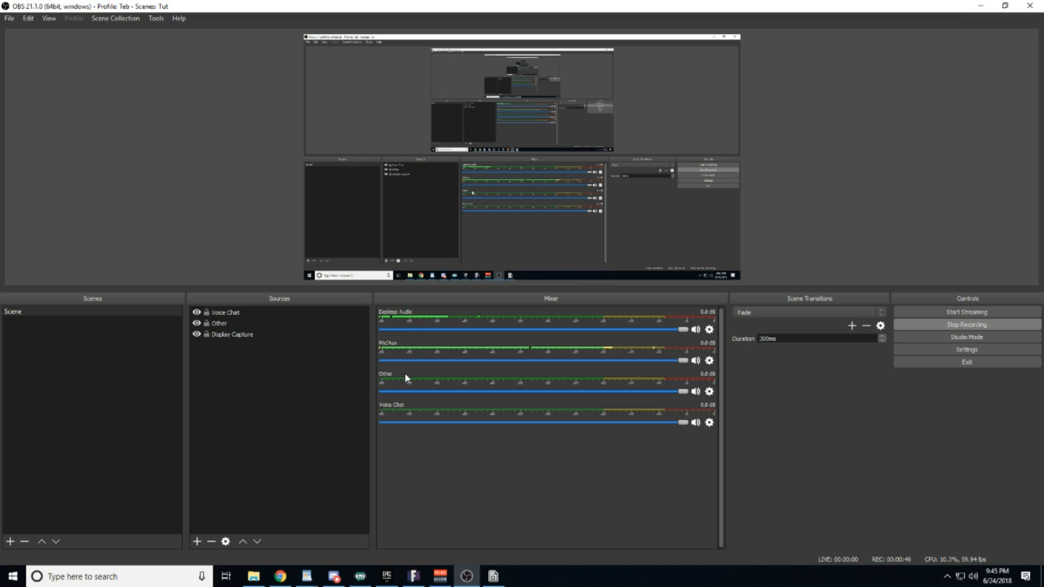
Step: Minimize OBS and Voicemeeter, and switch Audio Router to its list view of audio-enabled applications
click(976, 7)
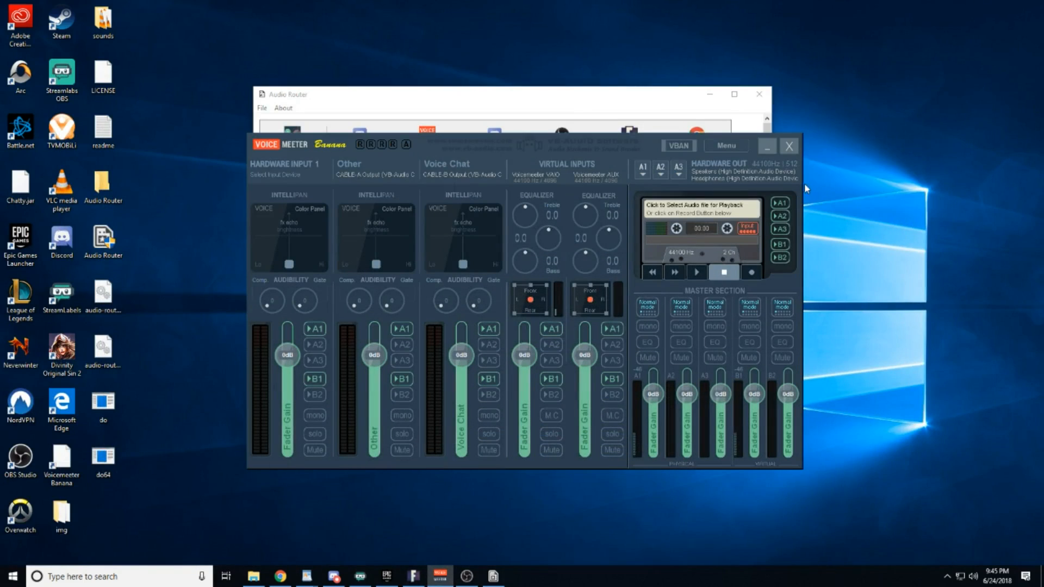
click(768, 147)
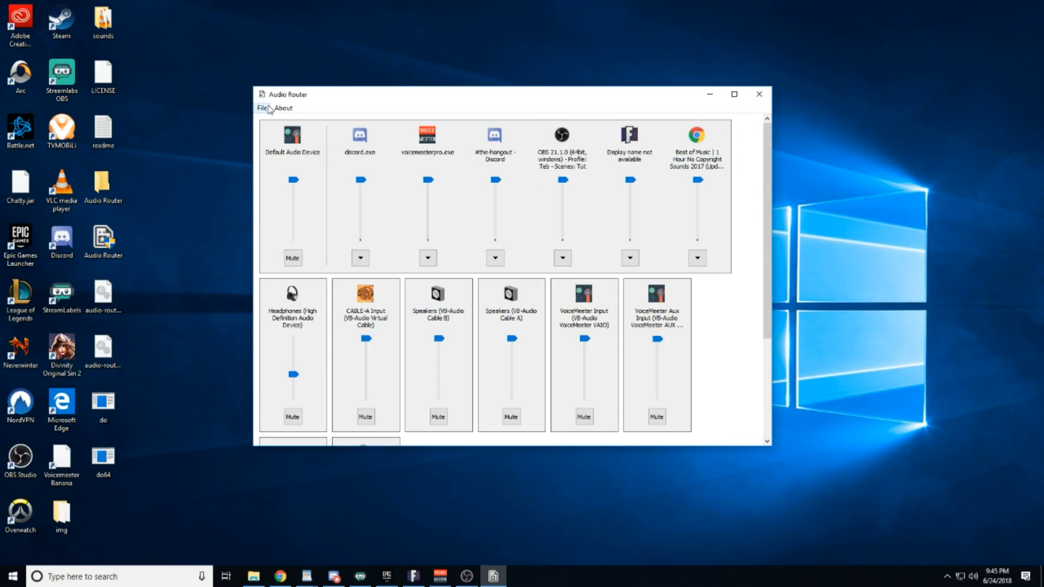
click(266, 110)
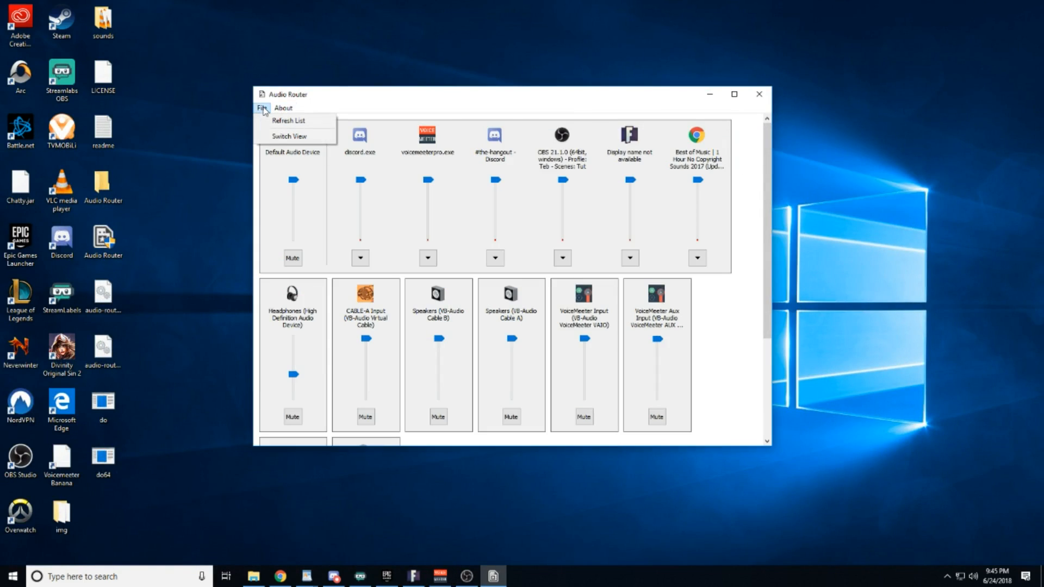
click(281, 139)
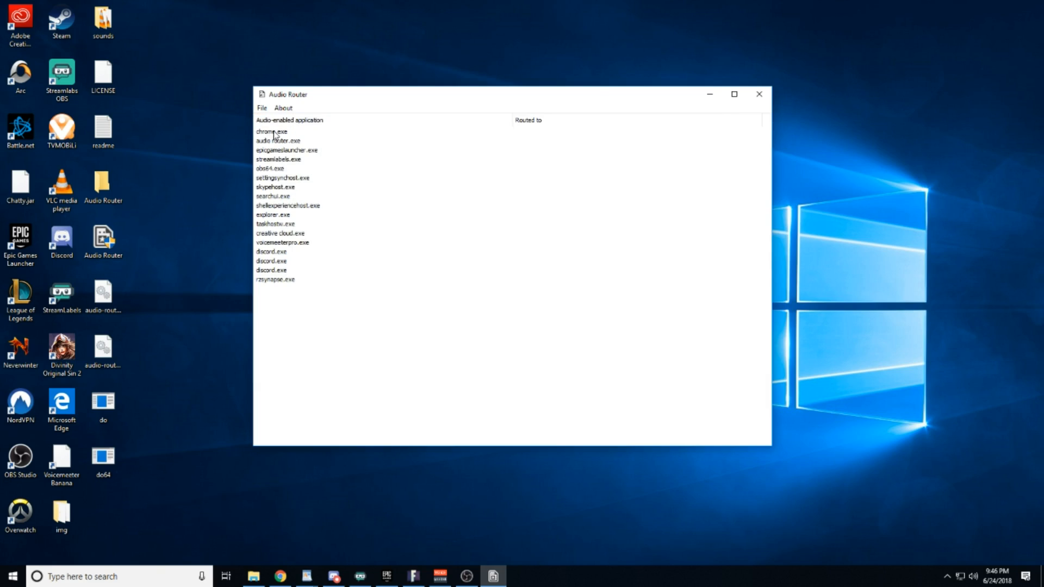
Step: Route chrome.exe to Speakers (VB-Audio Cable A) in Audio Router and minimize the window
double_click(275, 132)
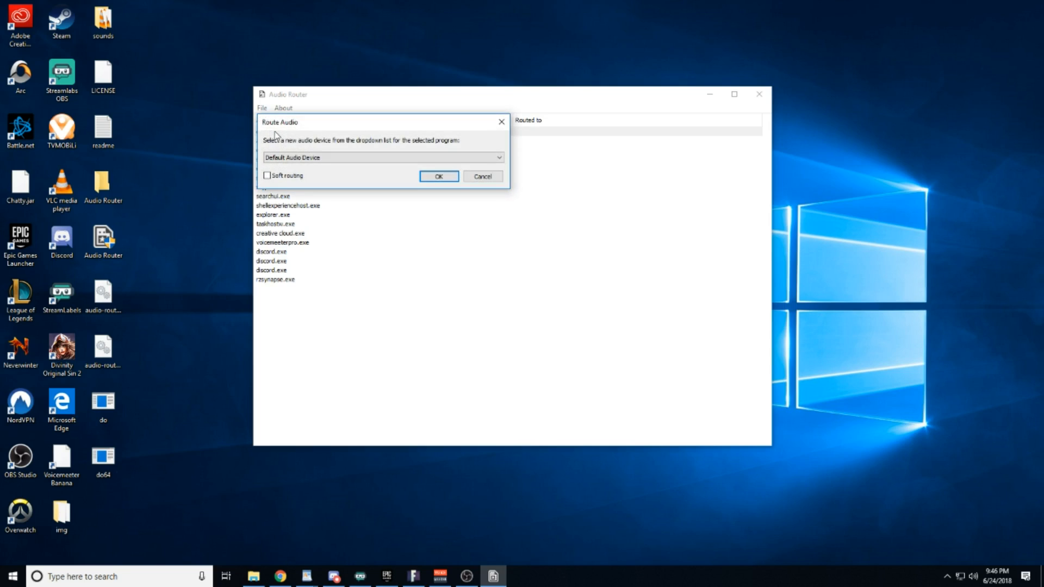
click(408, 158)
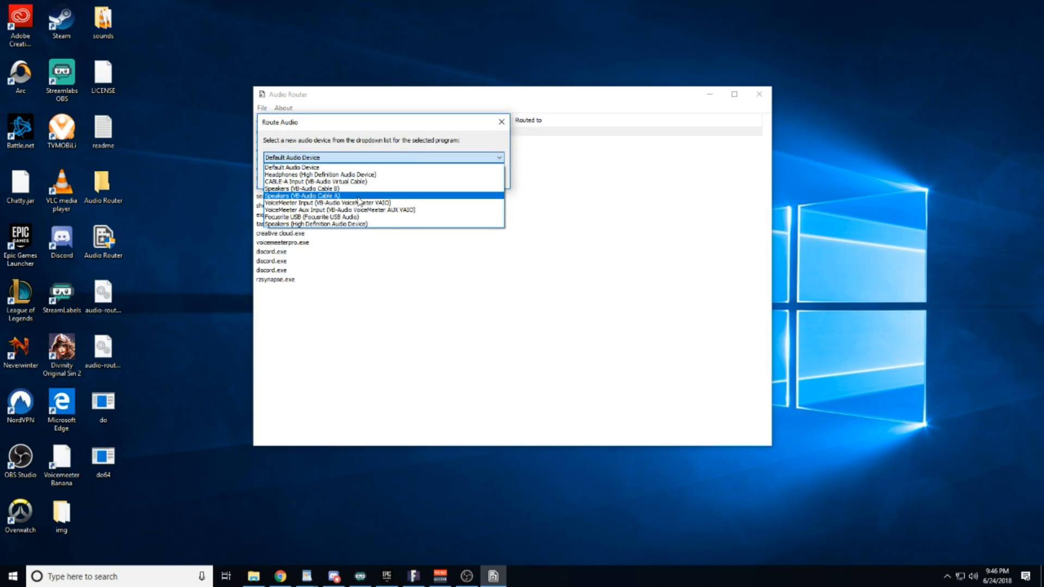
click(358, 197)
click(434, 176)
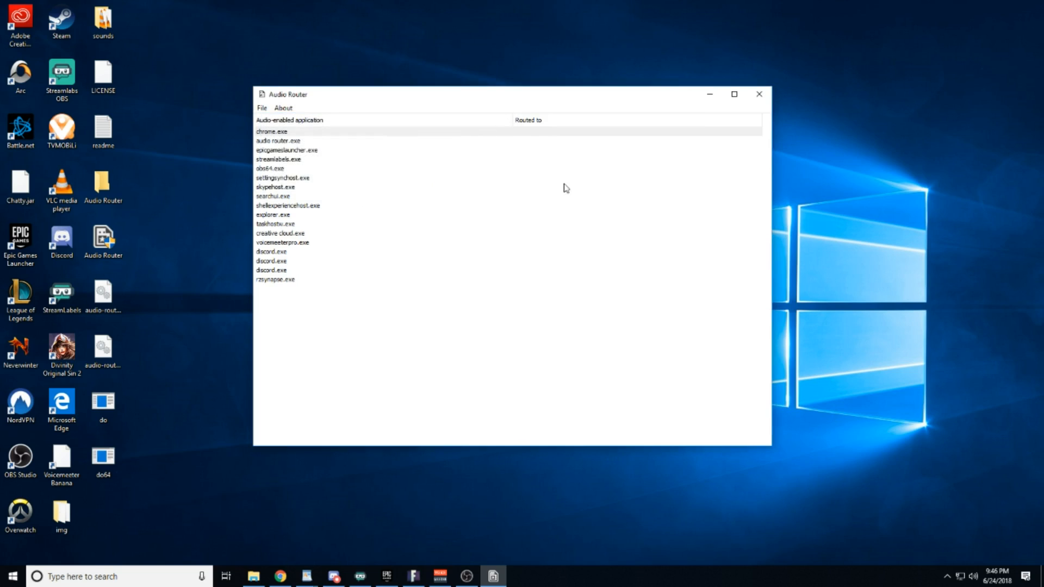
click(711, 96)
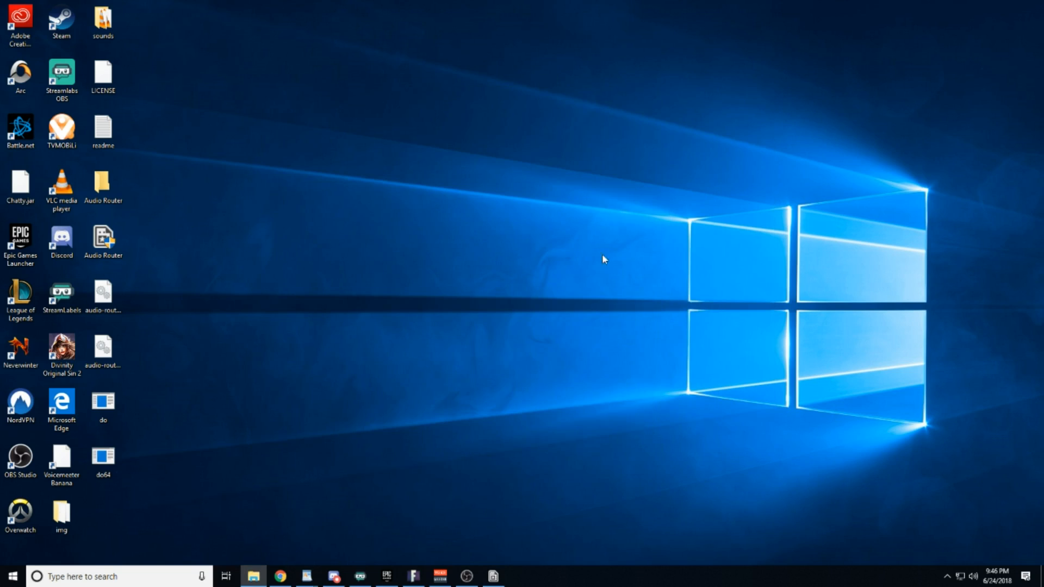
Step: Reselect Speakers (High Definition Audio Device) as output A1 in Voicemeeter, and check the music's level on the Other channel in OBS
click(441, 575)
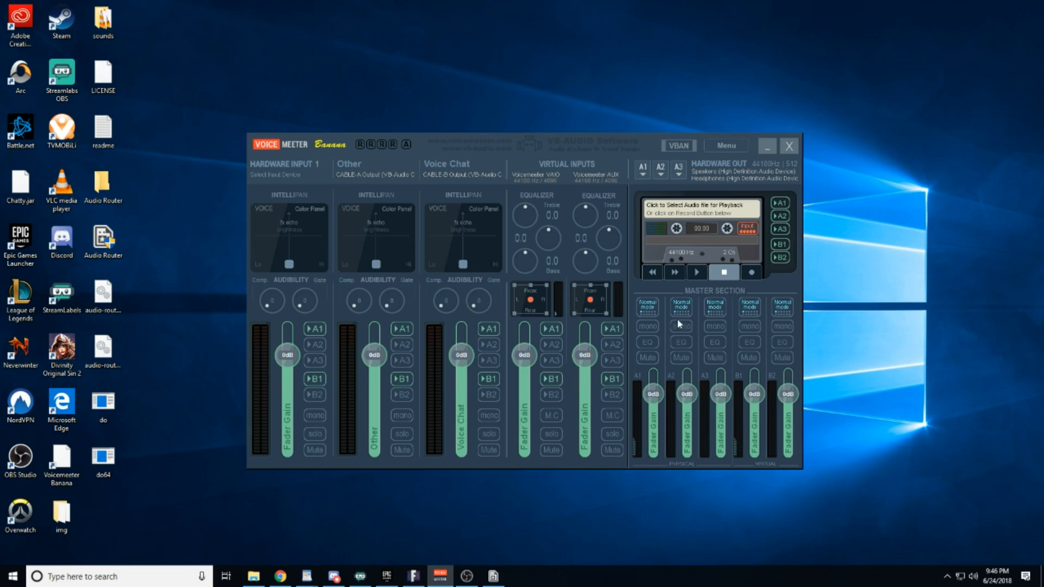
click(643, 173)
click(680, 245)
click(467, 576)
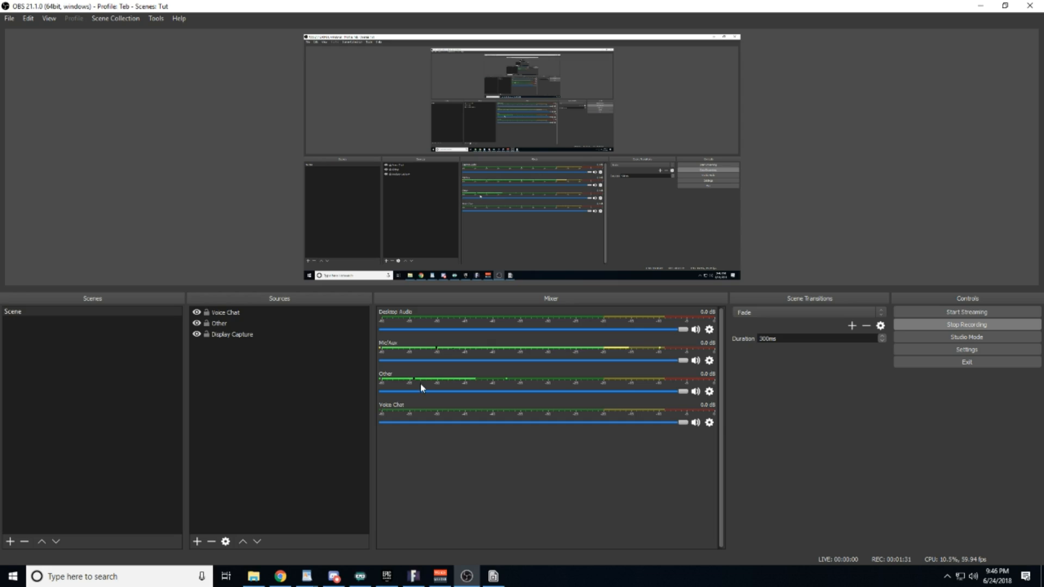
click(979, 8)
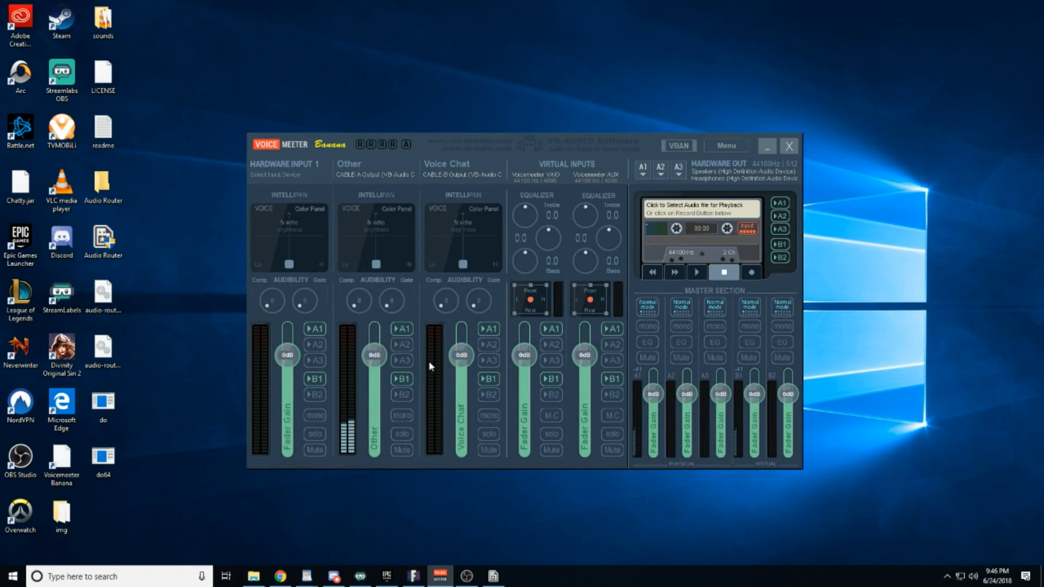
Step: Toggle output A1 off and back on for Voicemeeter's Other strip, and pause the YouTube video in Chrome
click(403, 328)
click(402, 329)
mouse_move(469, 584)
click(281, 577)
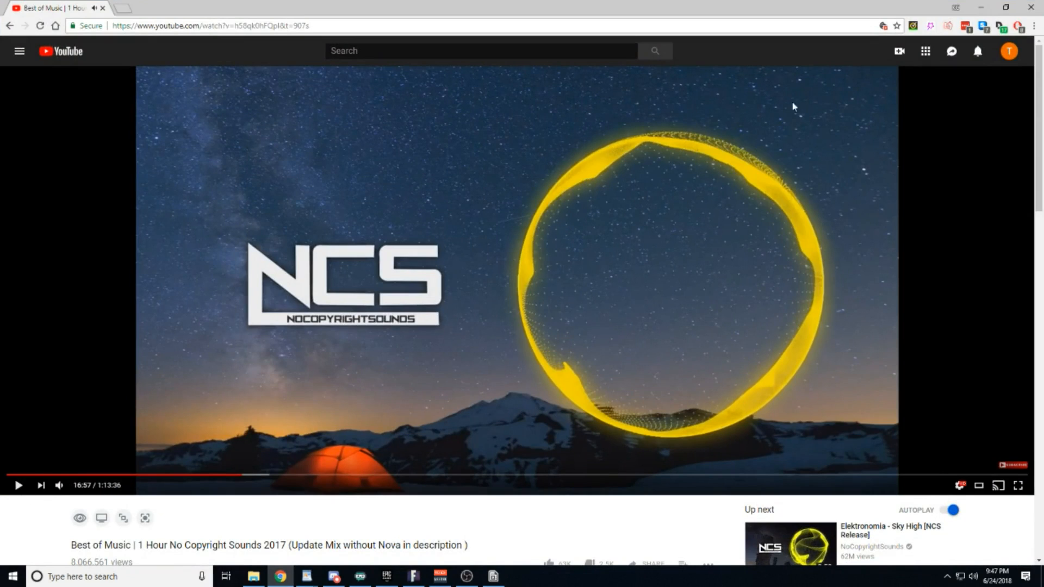
click(981, 8)
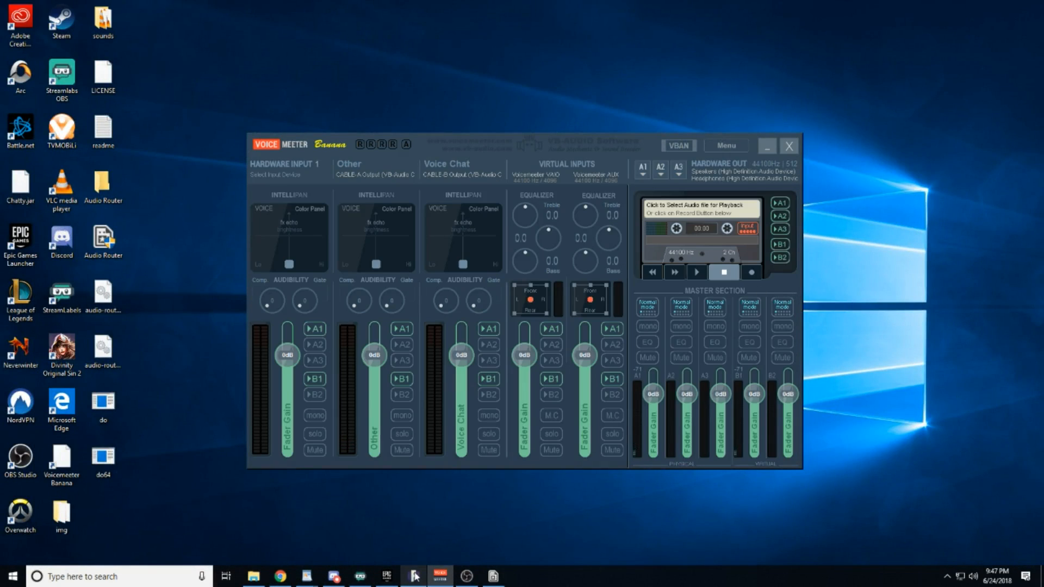
Step: Switch to Discord and check the output device in the Voice & Video settings
click(337, 579)
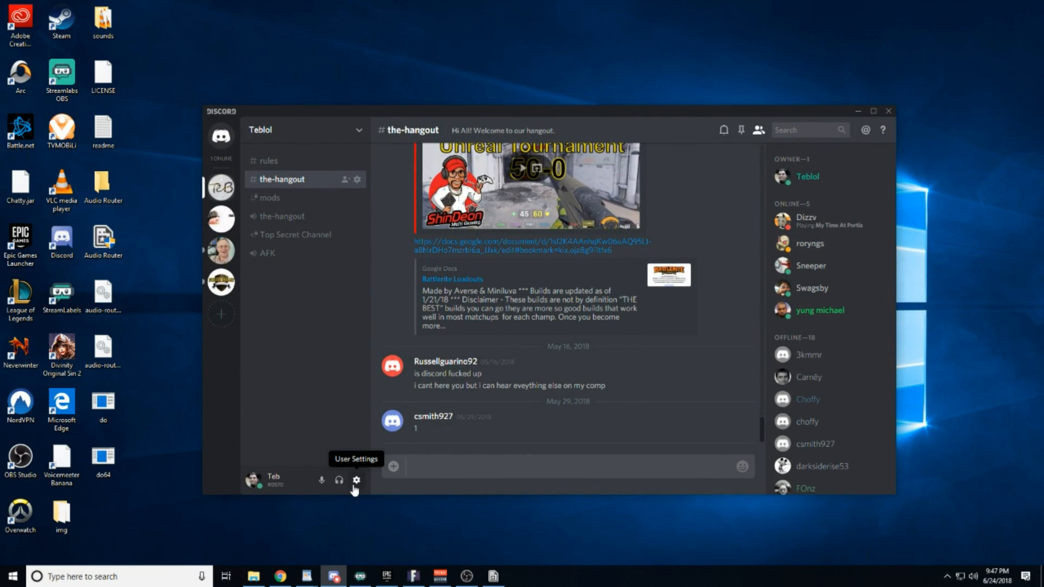
click(353, 484)
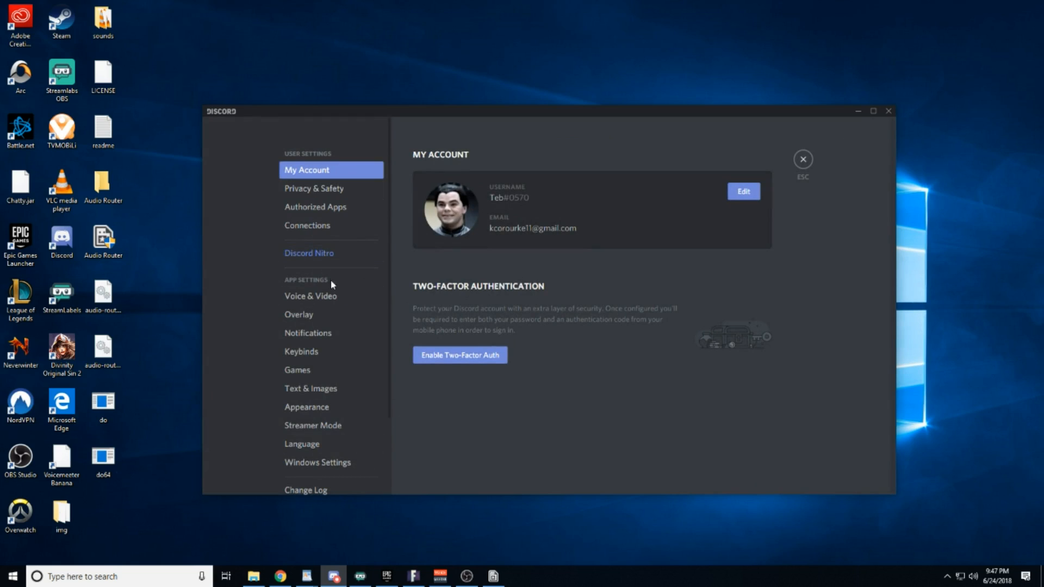
click(323, 297)
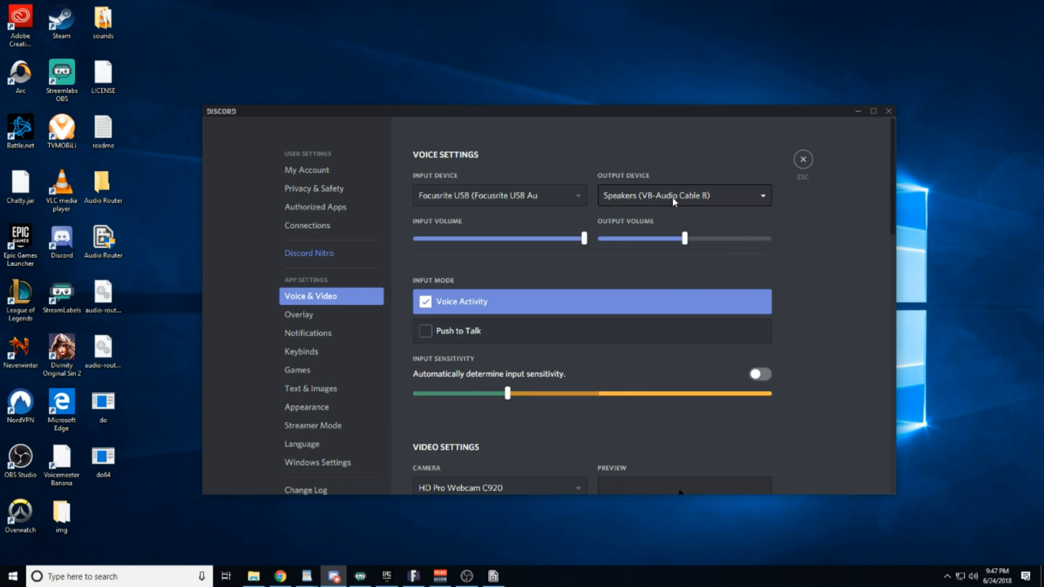
click(803, 160)
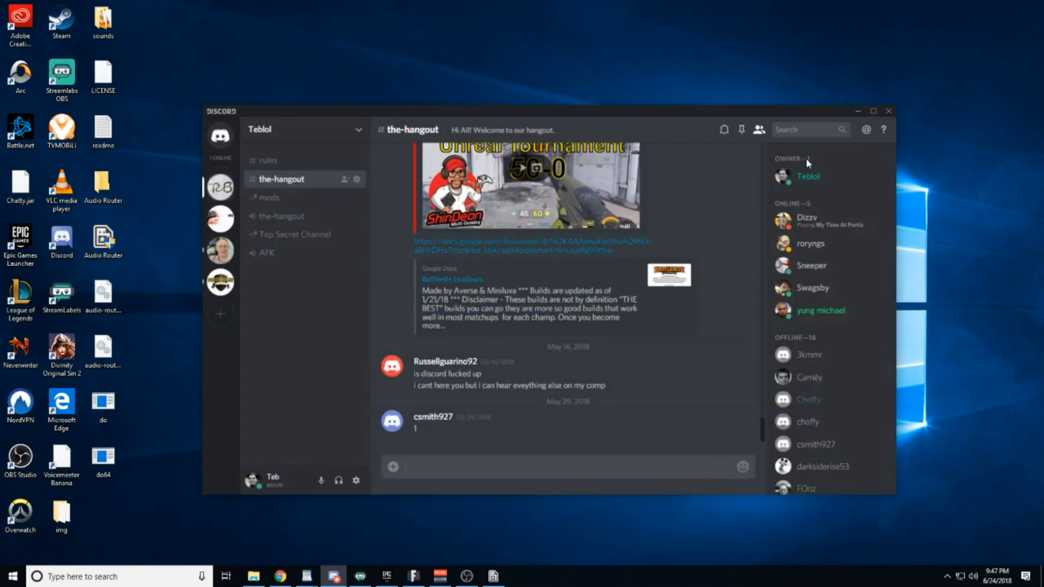
Step: Test voice chat audio by joining and leaving Discord's the-hangout voice channel, and check the Voice Chat level in OBS
click(292, 217)
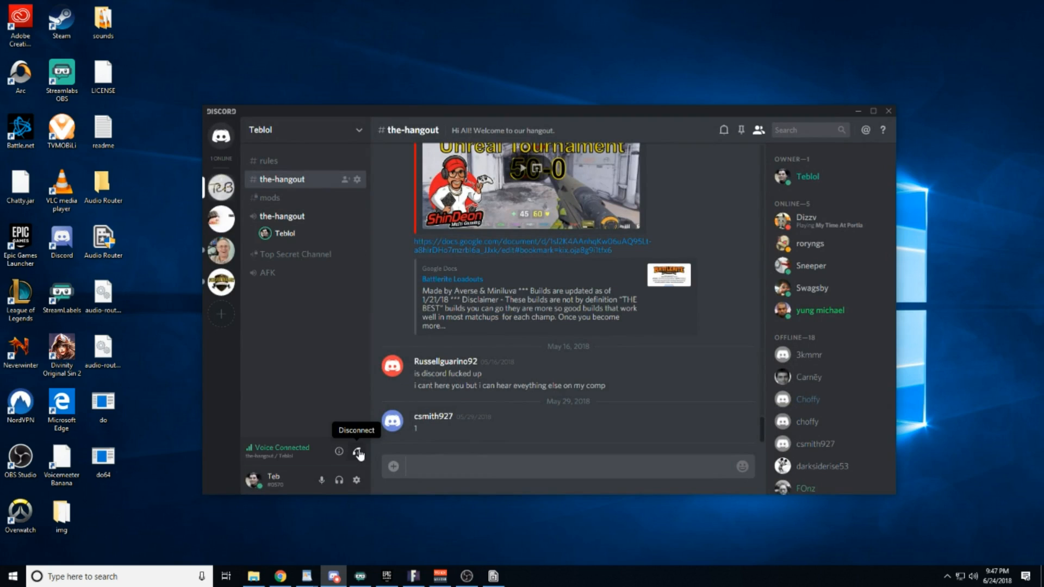
click(359, 453)
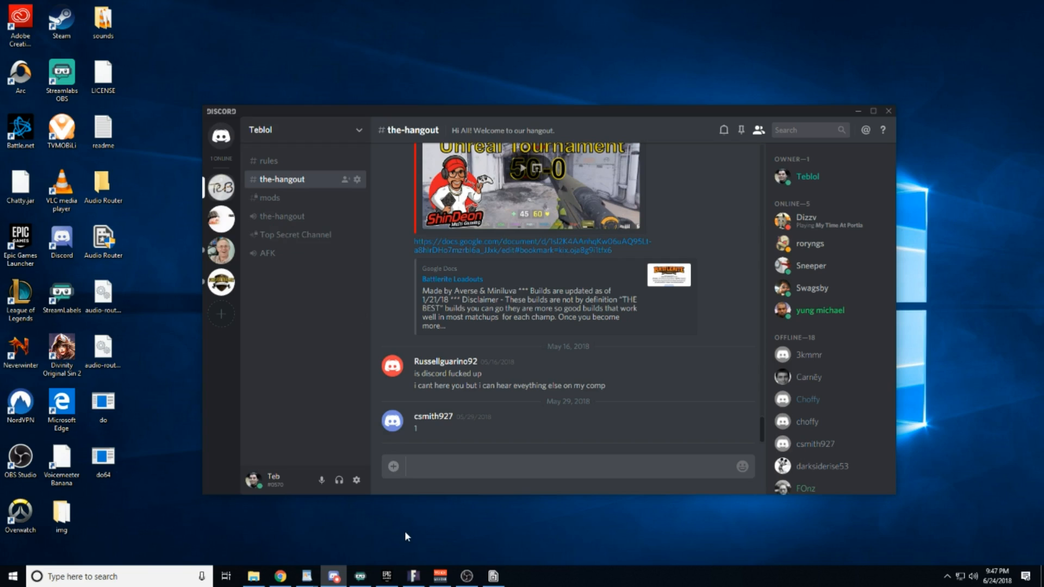
click(279, 217)
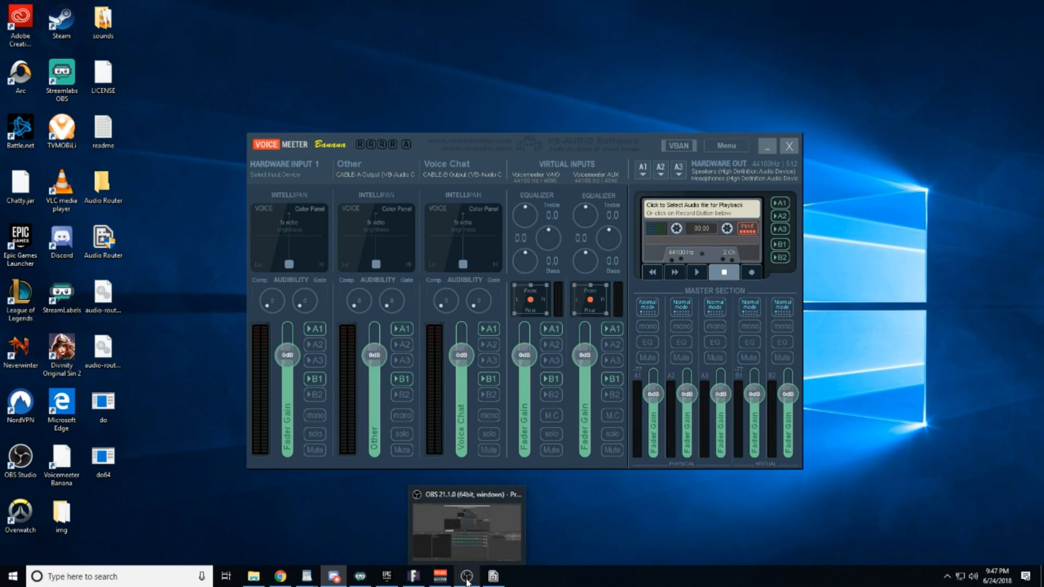
click(468, 577)
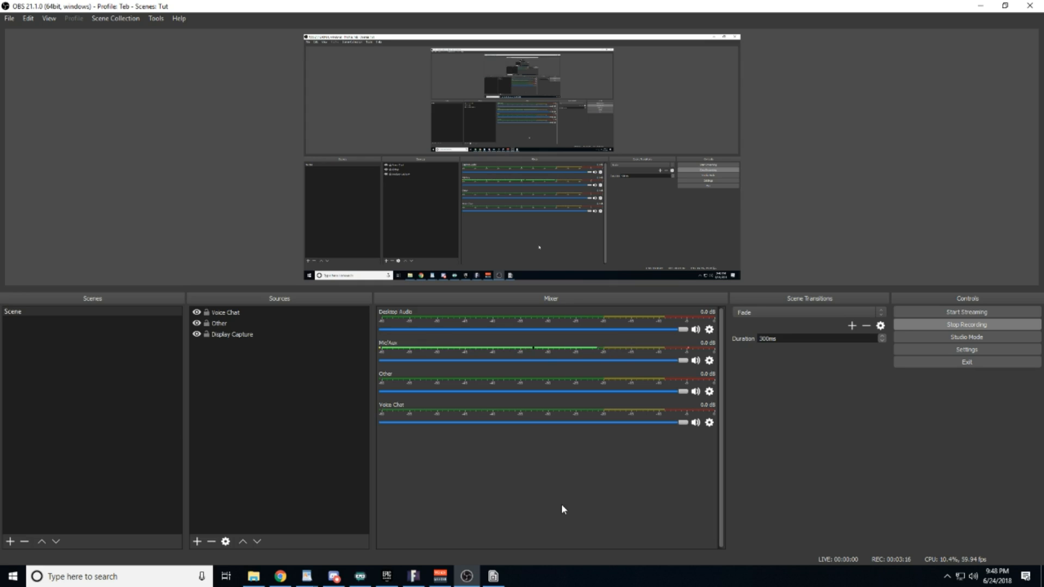
click(980, 6)
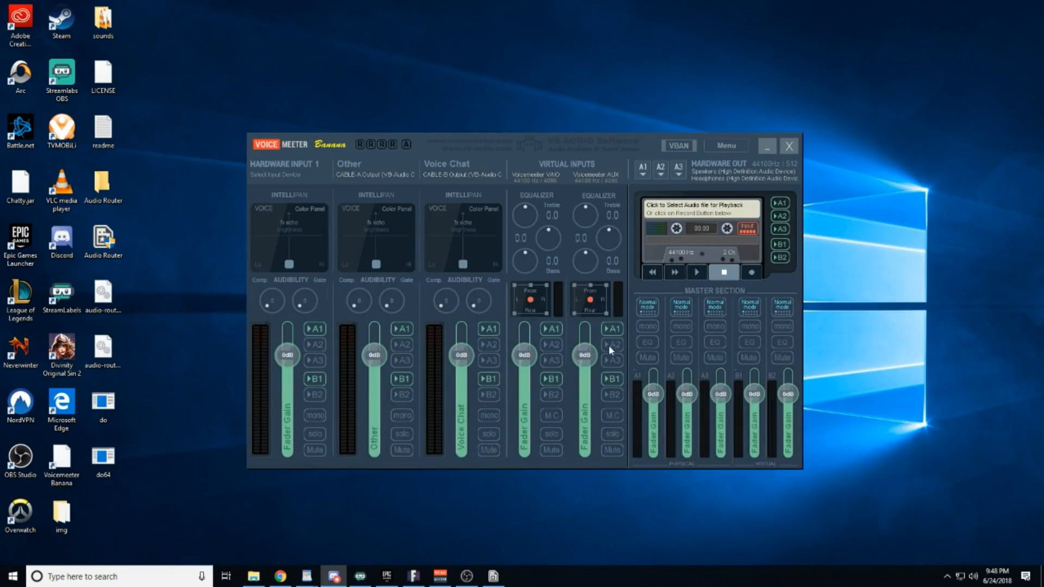
Step: Review the chrome.exe routing in Audio Router, minimize the open windows and return to the OBS mixer
mouse_move(439, 583)
click(493, 577)
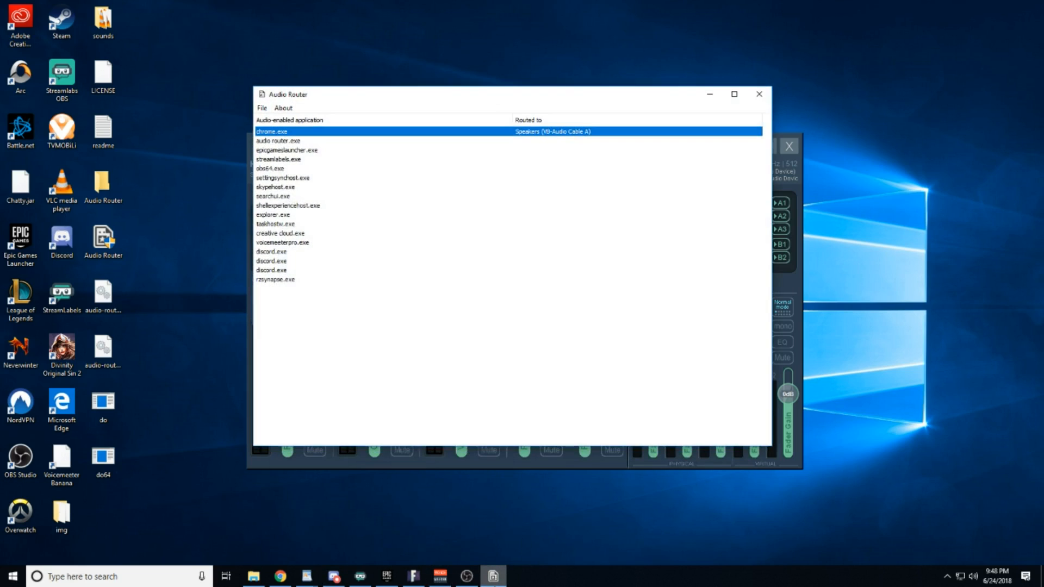
click(710, 97)
click(758, 161)
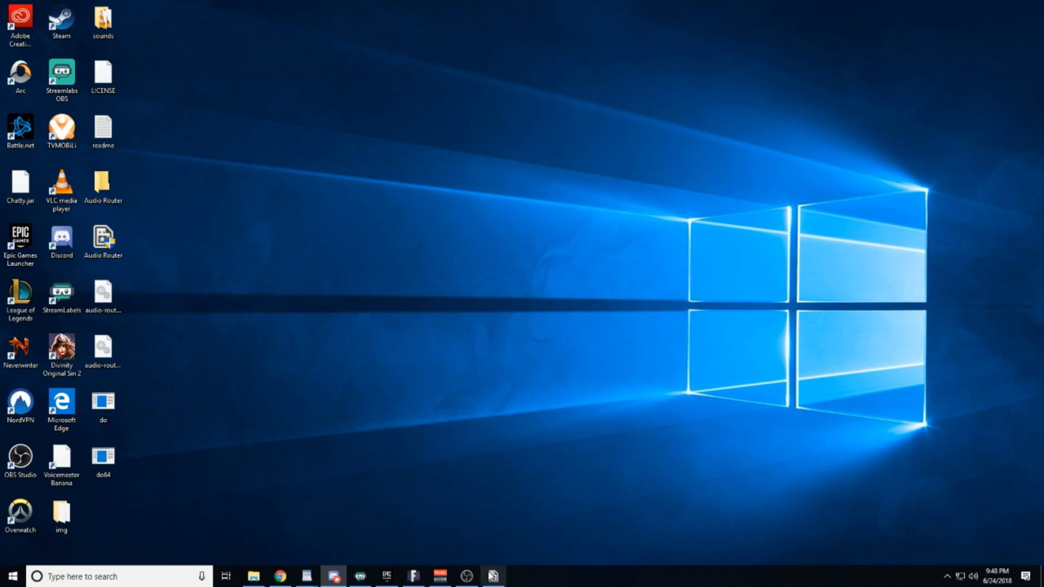
click(468, 576)
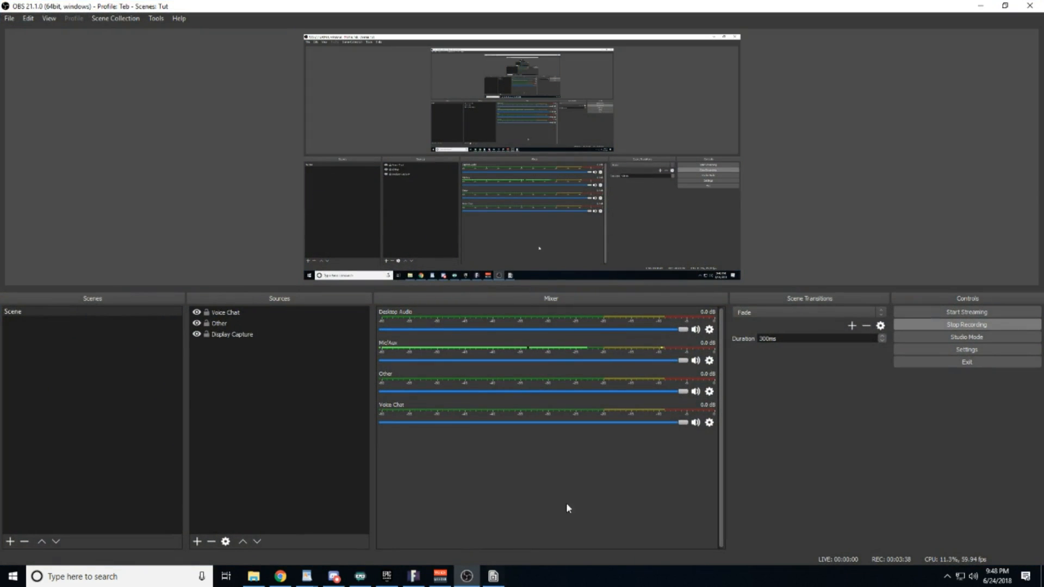